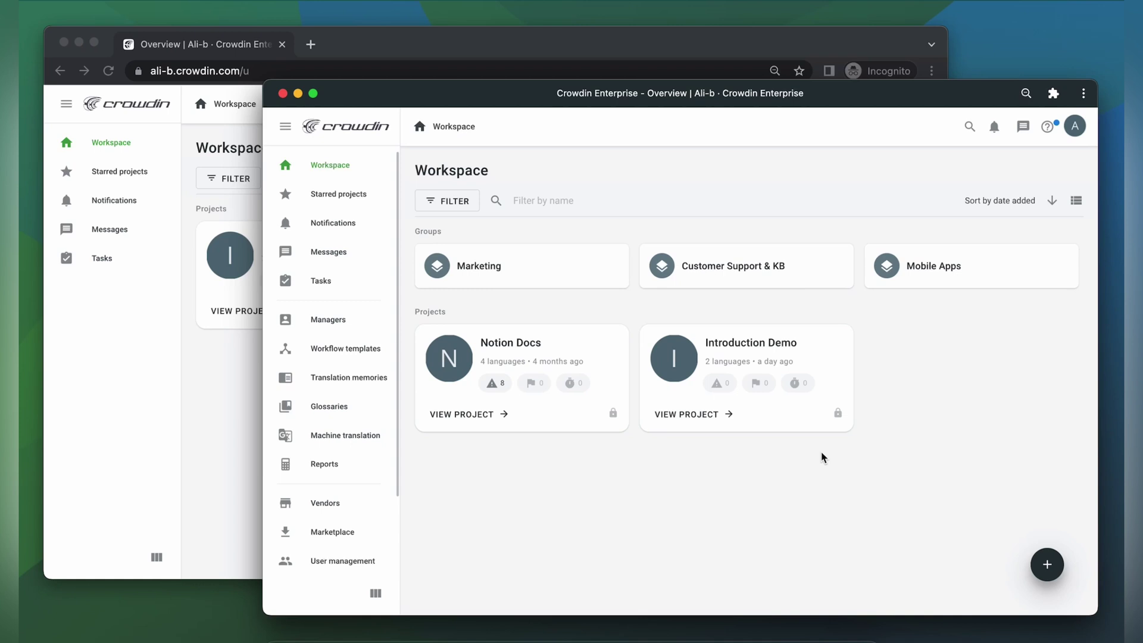
# Search the apps marketplace for 'LQA' and start installing the Linguistic Quality Assurance app
pyautogui.click(334, 532)
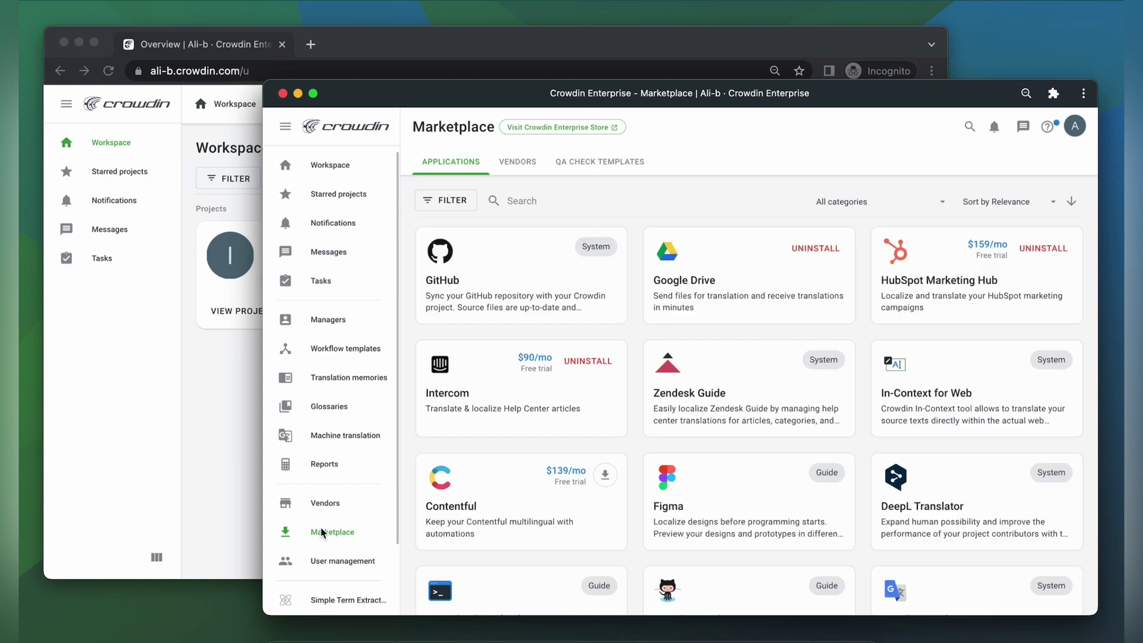
pyautogui.click(532, 199)
pyautogui.write('LQA')
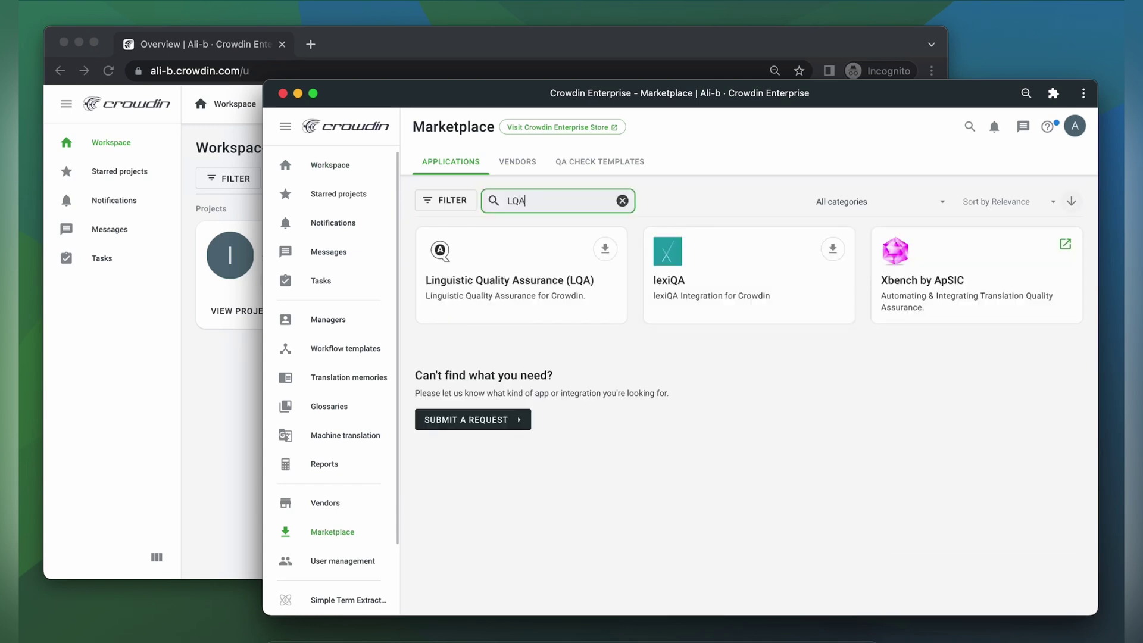
pyautogui.click(606, 244)
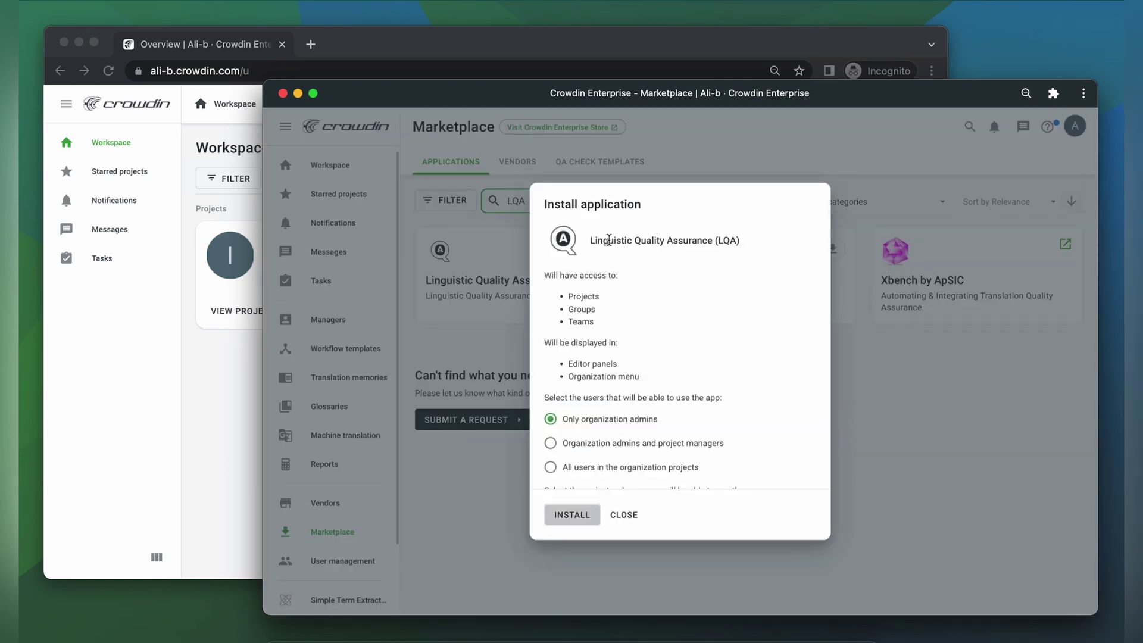
# Install it for all users, restricted to the selected project Introduction Demo
pyautogui.scroll(-3, 608, 268)
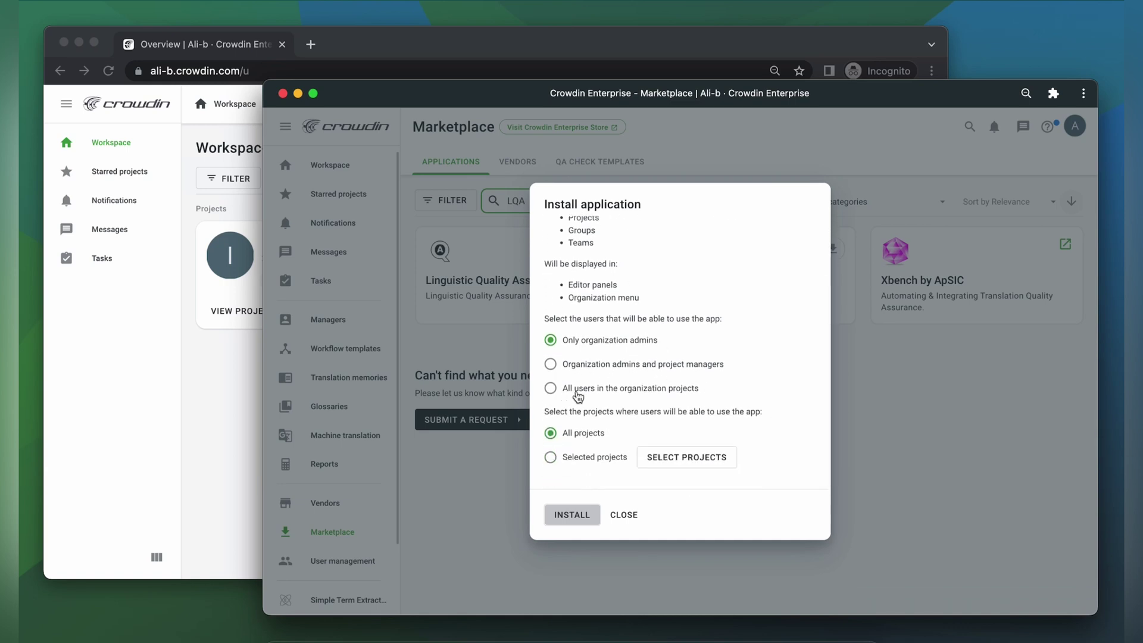
pyautogui.click(615, 395)
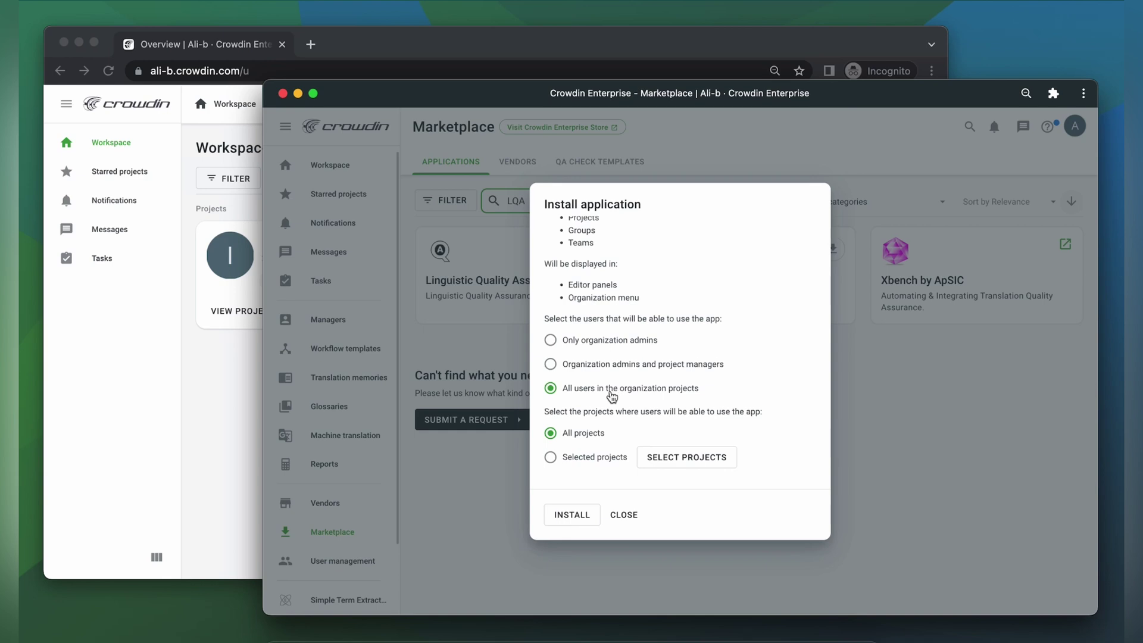
pyautogui.click(558, 459)
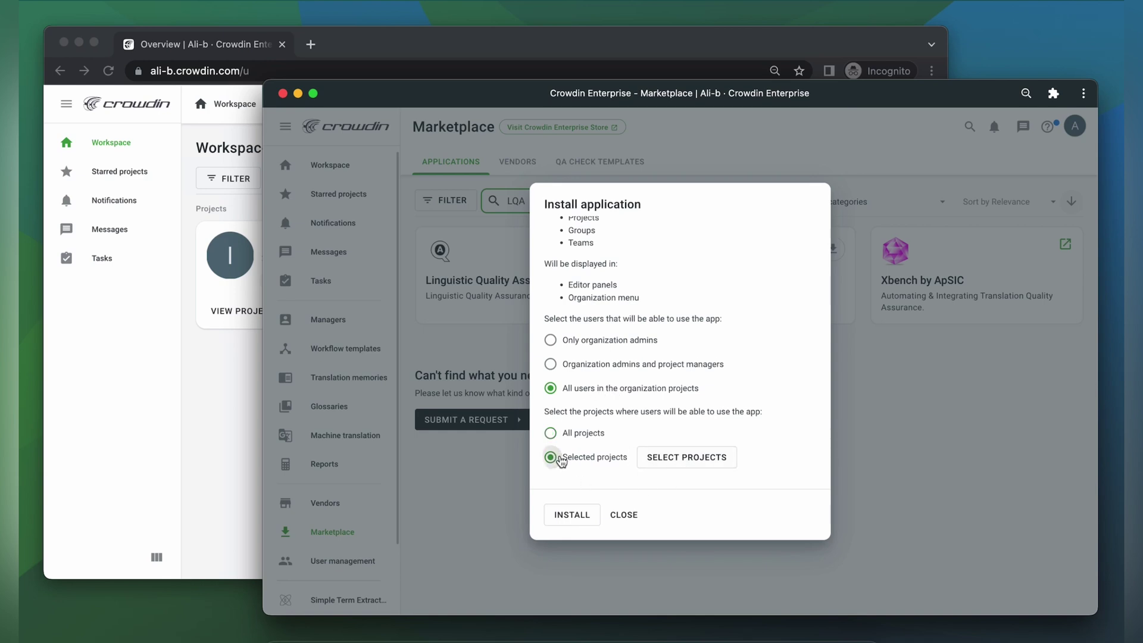
pyautogui.click(663, 464)
pyautogui.click(612, 423)
pyautogui.click(548, 475)
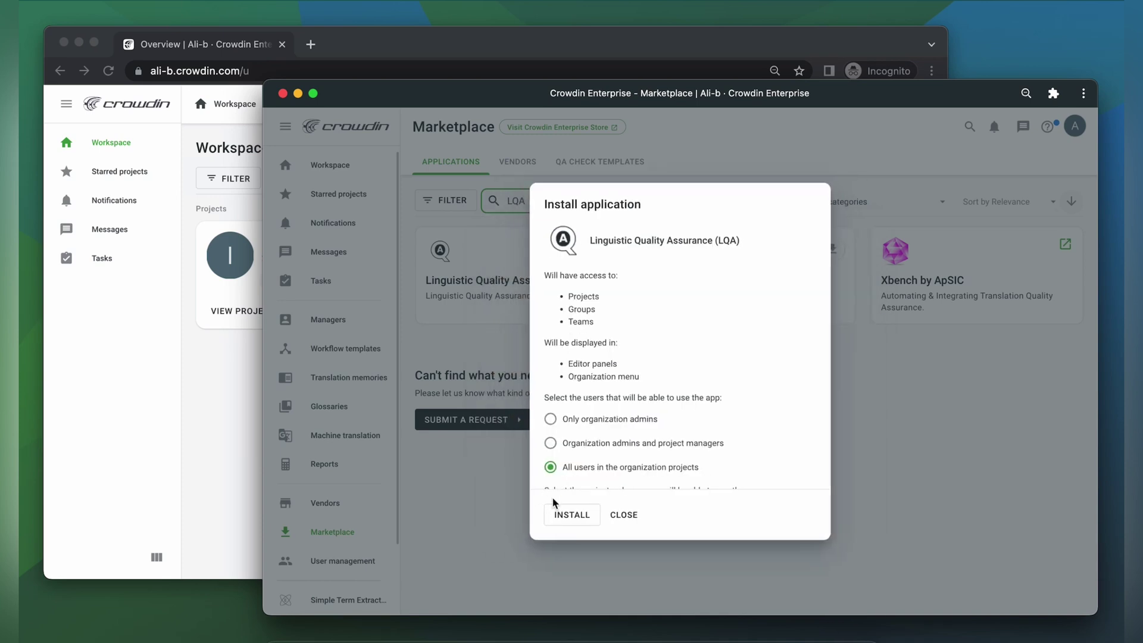
pyautogui.click(567, 515)
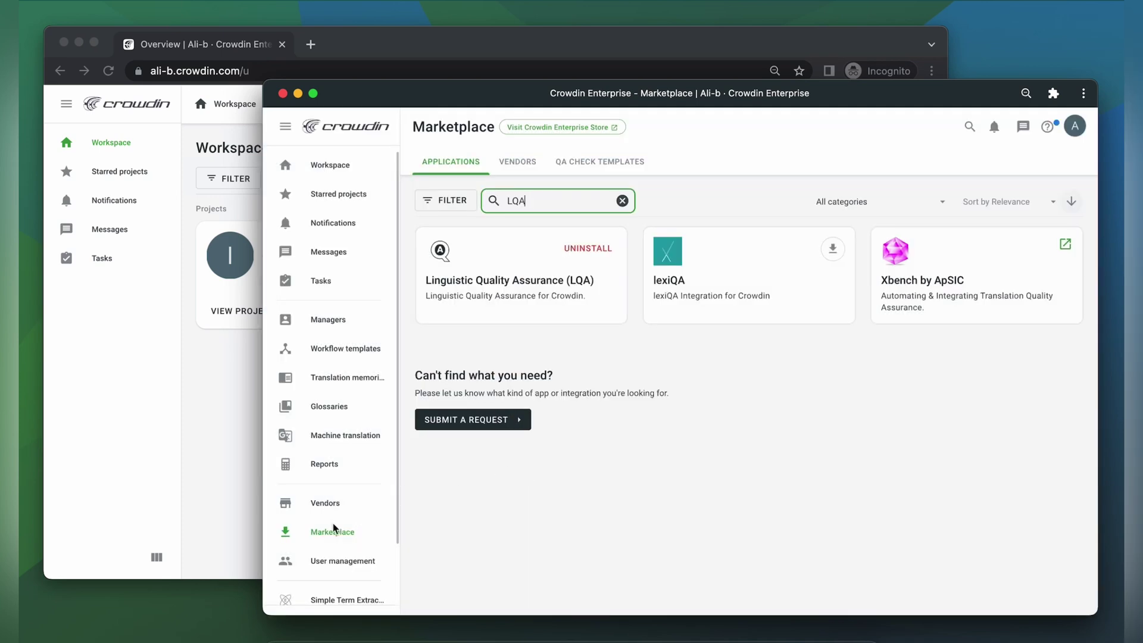
# In the LQA Models tab, clone TAUS DQF-MQM as 'TAUS Demo', save it, and open it for editing
pyautogui.scroll(-2, 332, 525)
pyautogui.click(334, 588)
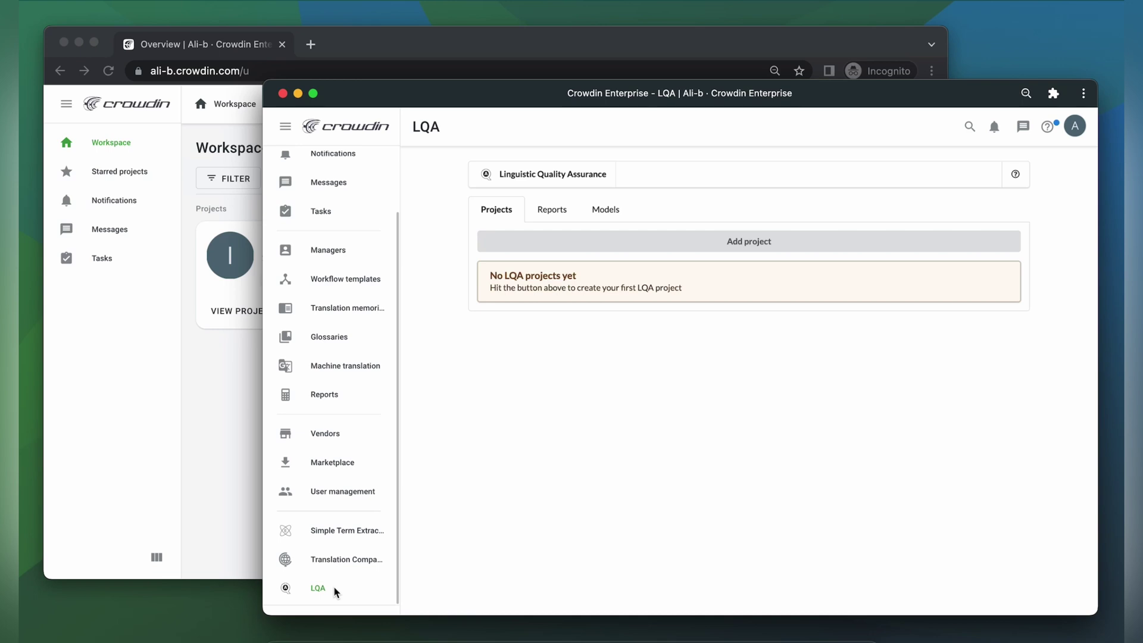
pyautogui.click(603, 216)
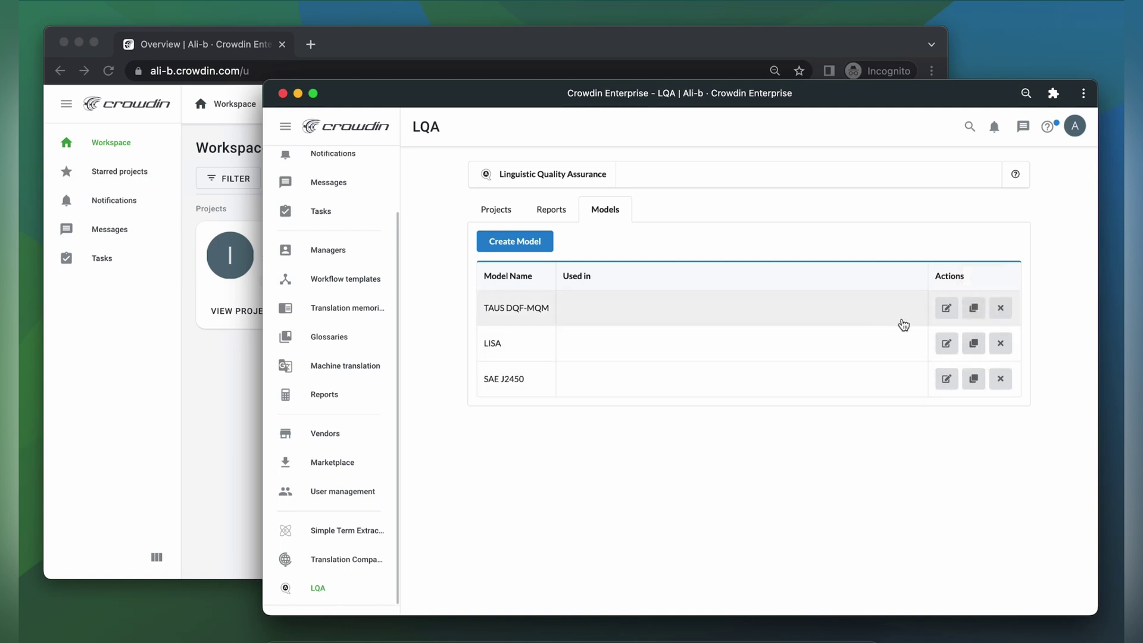
pyautogui.click(973, 307)
pyautogui.click(814, 383)
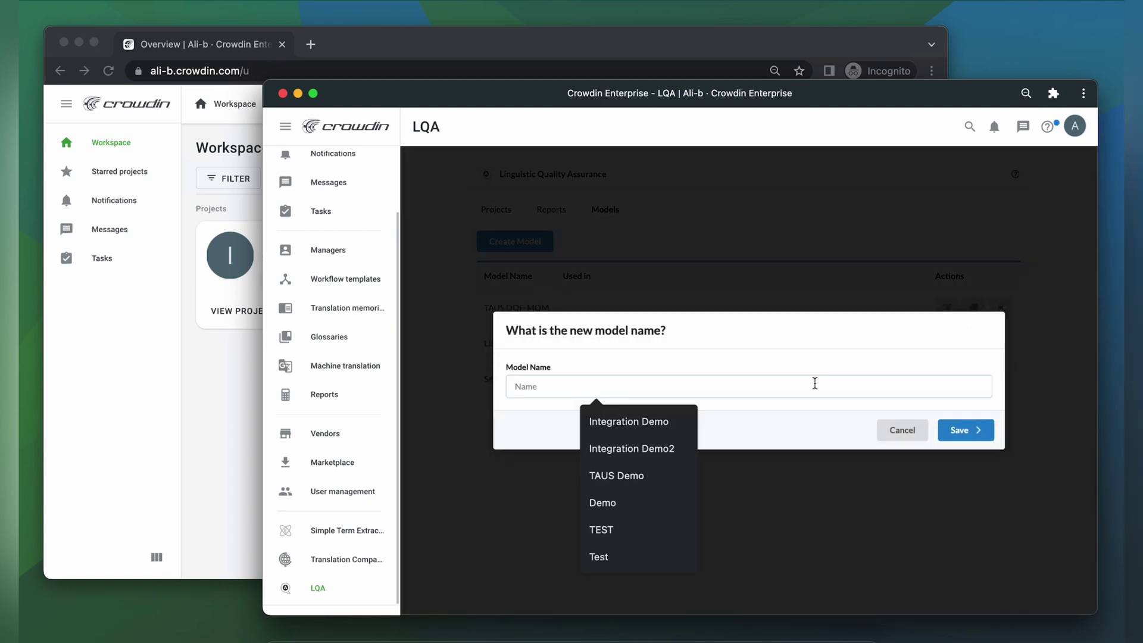
pyautogui.click(659, 468)
pyautogui.click(961, 430)
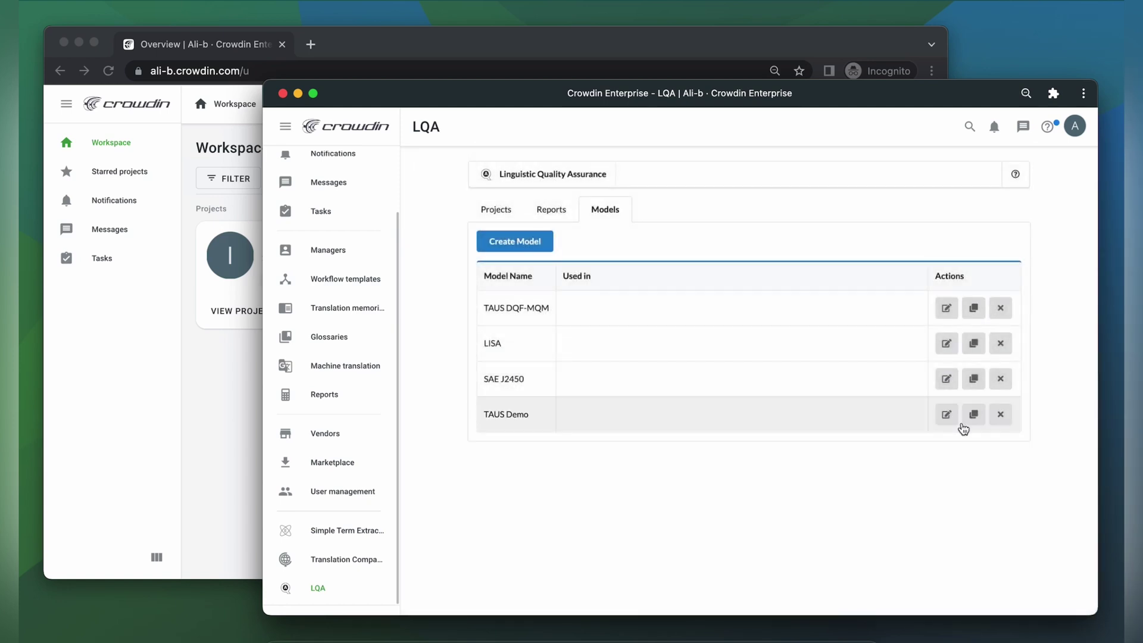
pyautogui.click(946, 414)
# Enter TEST in the model name field and turn on Use penalties
pyautogui.click(755, 222)
pyautogui.click(539, 362)
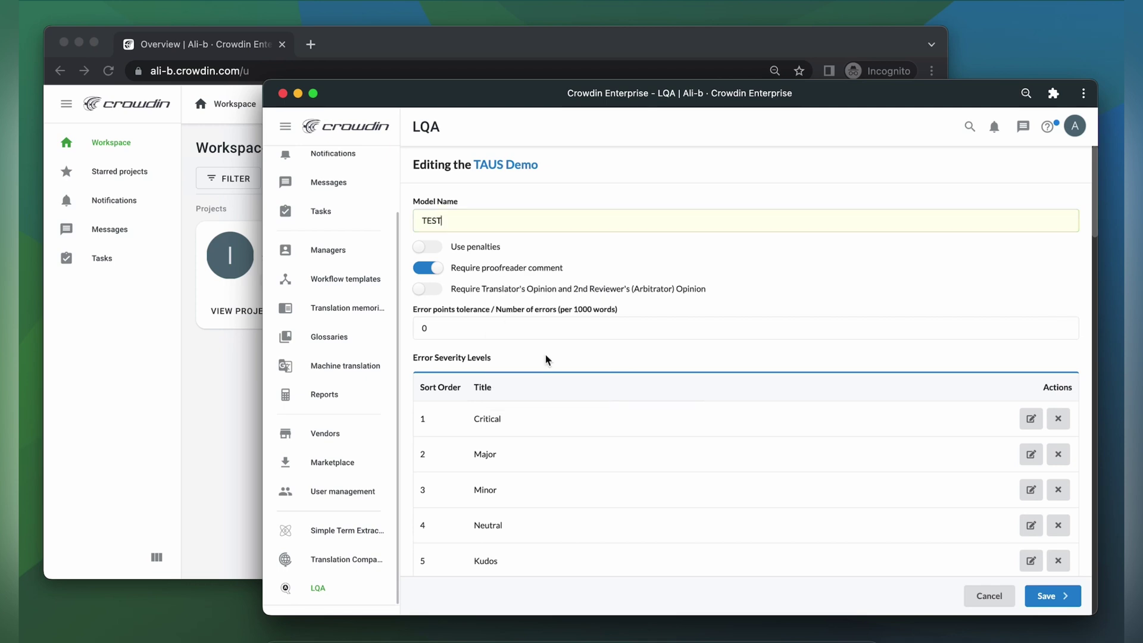
pyautogui.click(426, 247)
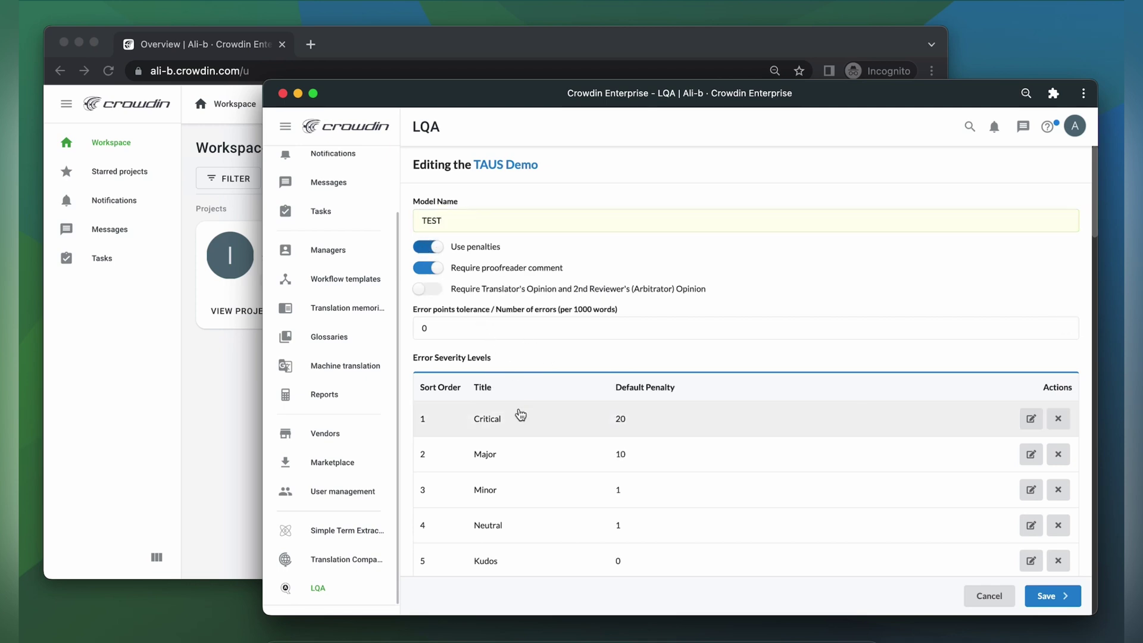
pyautogui.scroll(-4, 519, 413)
pyautogui.scroll(-3, 521, 414)
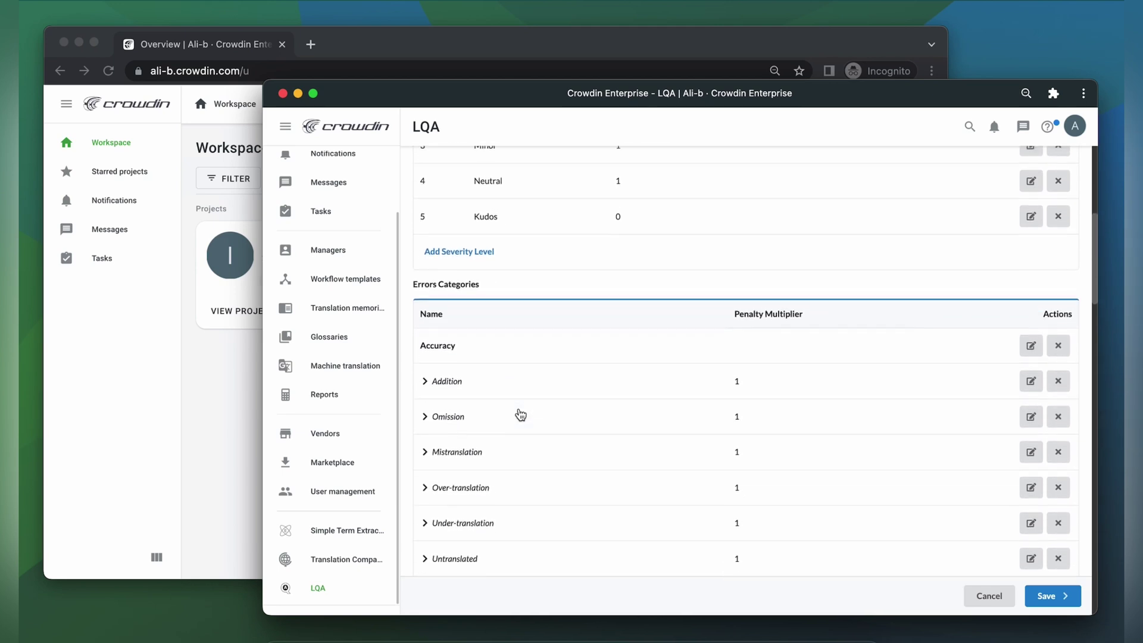
# Change the Mistranslation penalty to 2 and save the model
pyautogui.click(1031, 448)
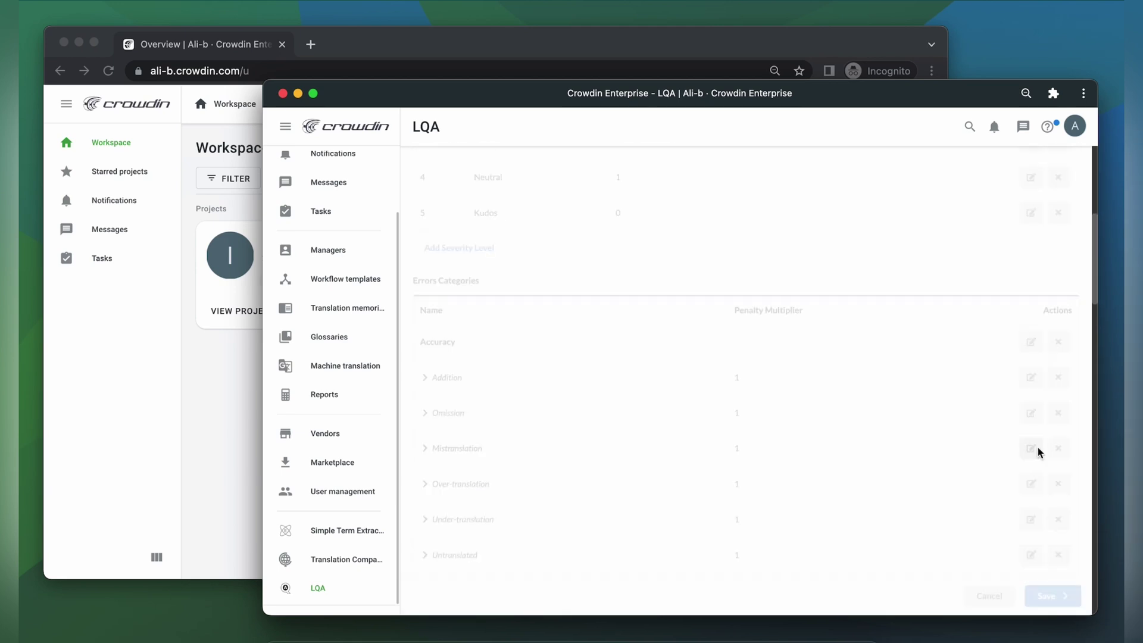
pyautogui.click(611, 410)
pyautogui.press('BackSpace')
pyautogui.write('2')
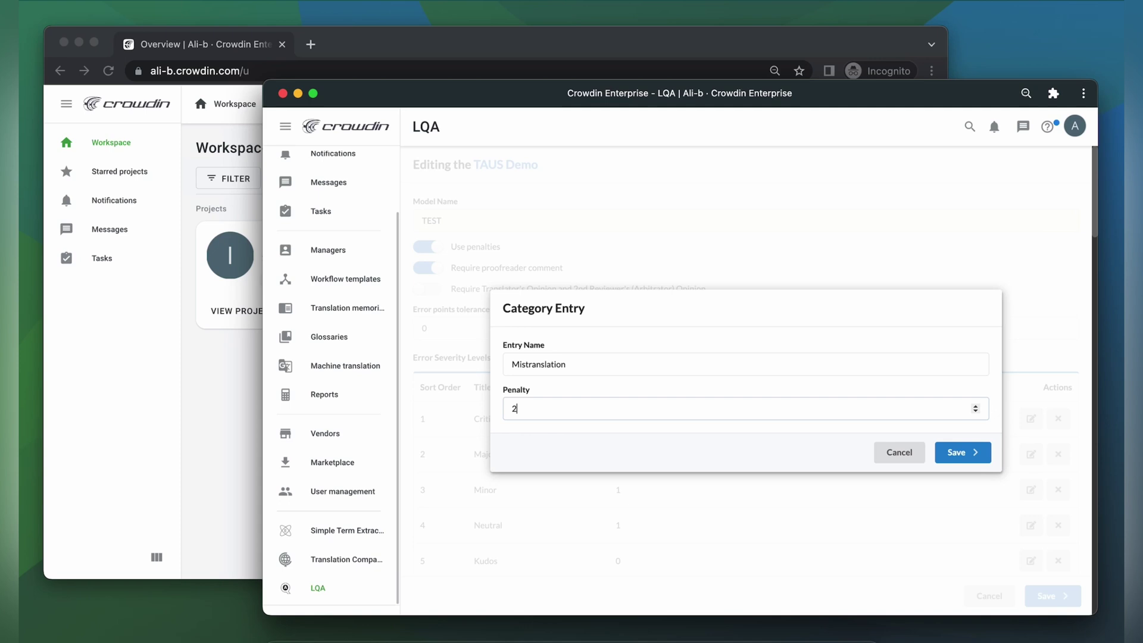
pyautogui.click(946, 455)
pyautogui.scroll(-5, 923, 447)
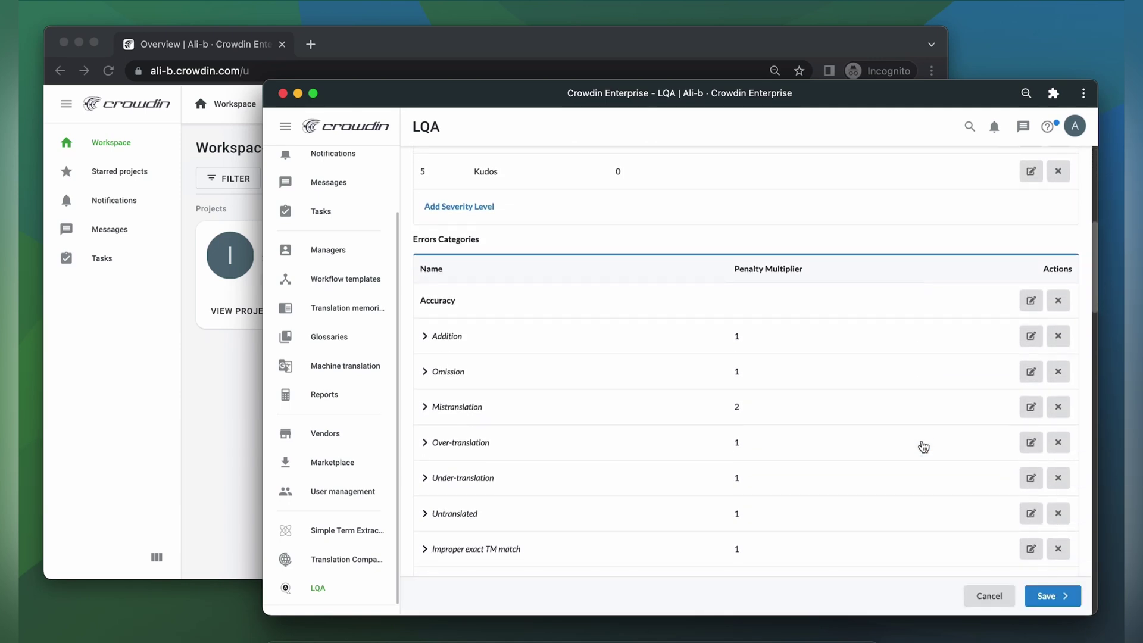
pyautogui.scroll(4, 923, 447)
pyautogui.scroll(3, 924, 446)
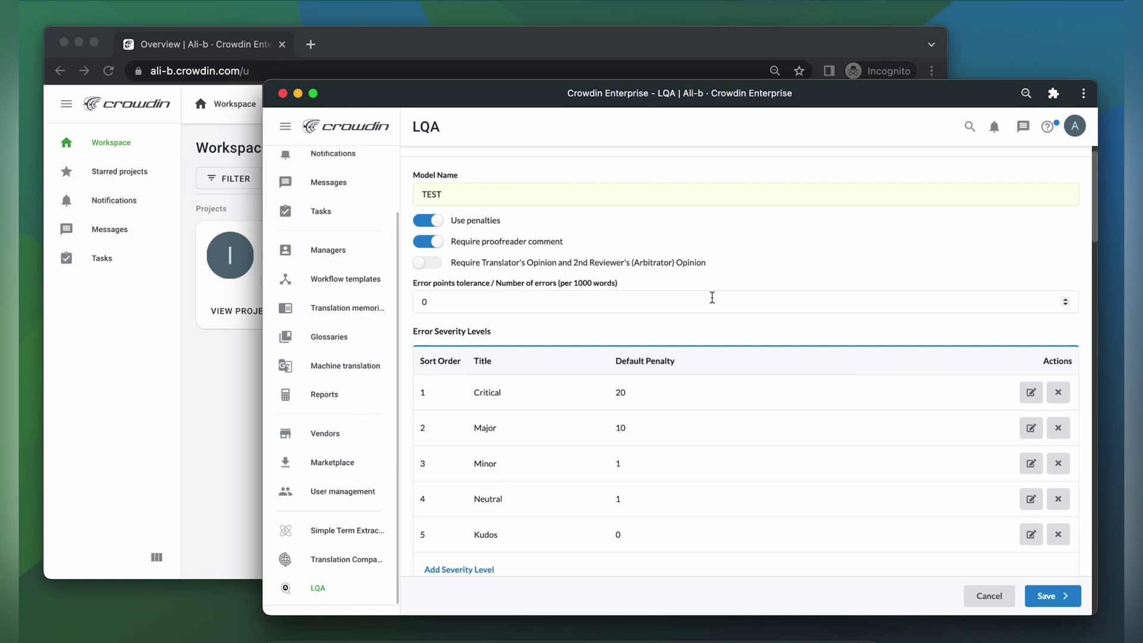
pyautogui.scroll(-2, 676, 426)
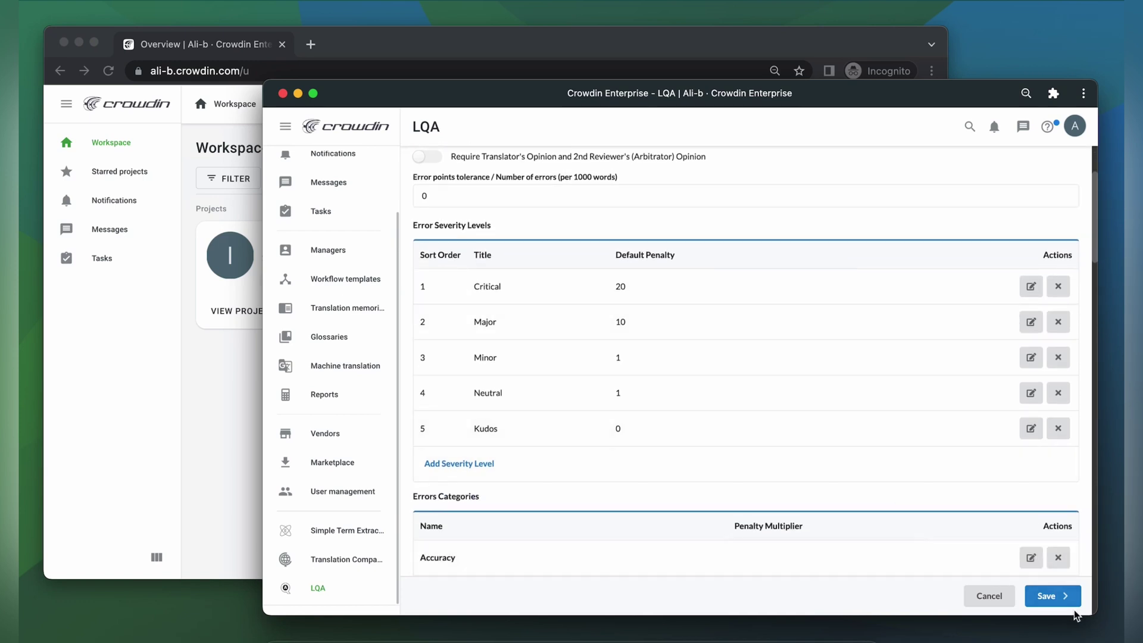
pyautogui.click(1052, 597)
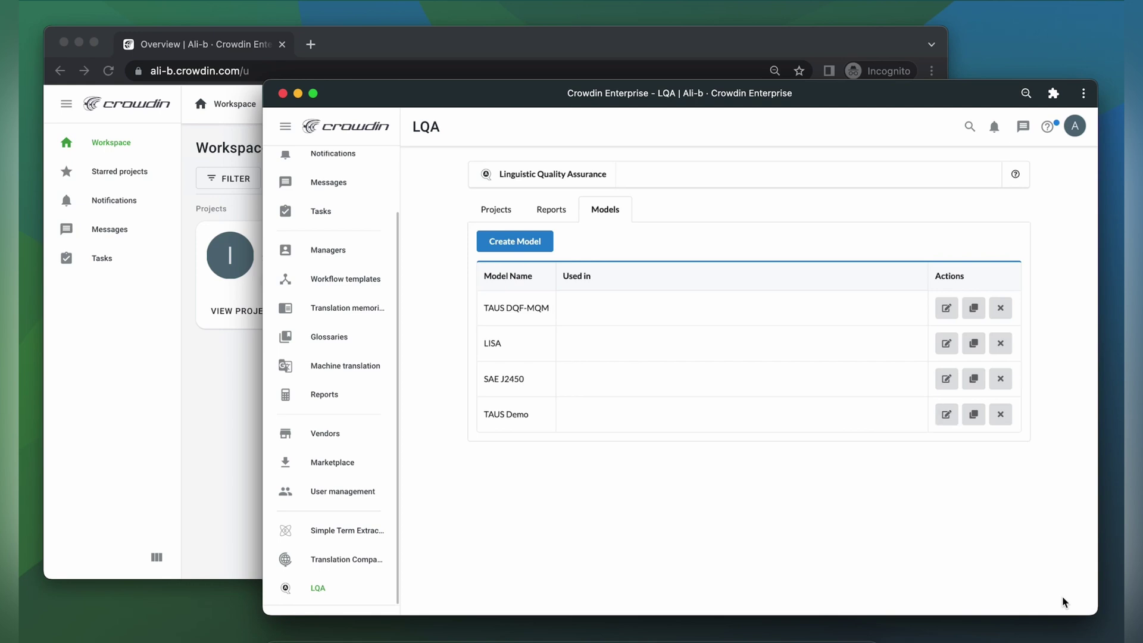
# Add Introduction Demo as a Model-type LQA project using TAUS Demo, then expand its details
pyautogui.click(494, 207)
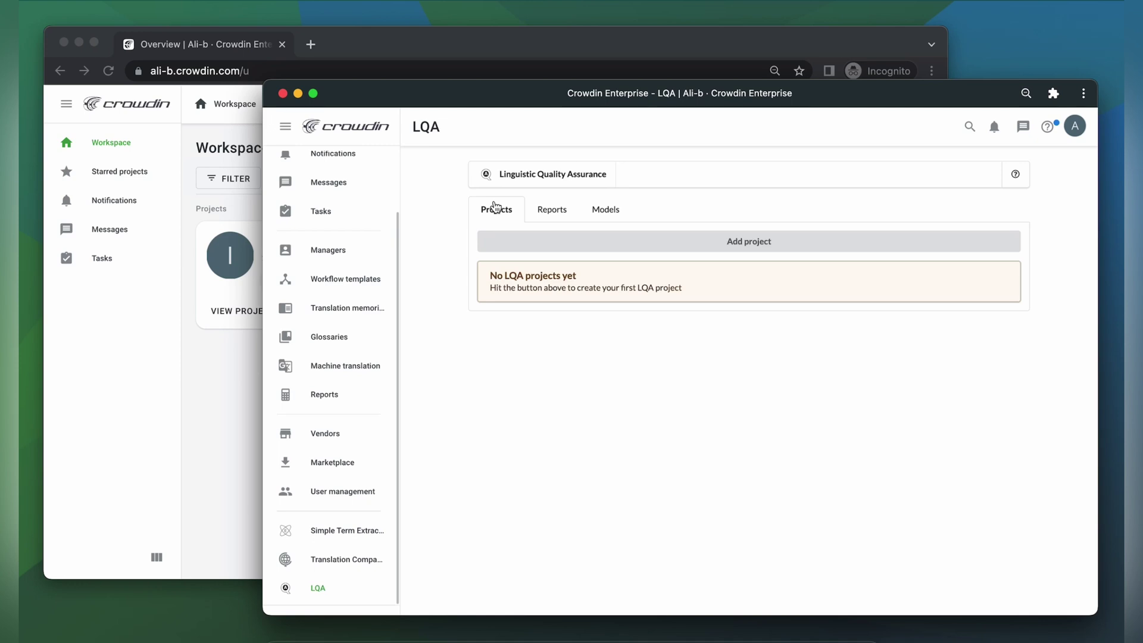
pyautogui.click(544, 239)
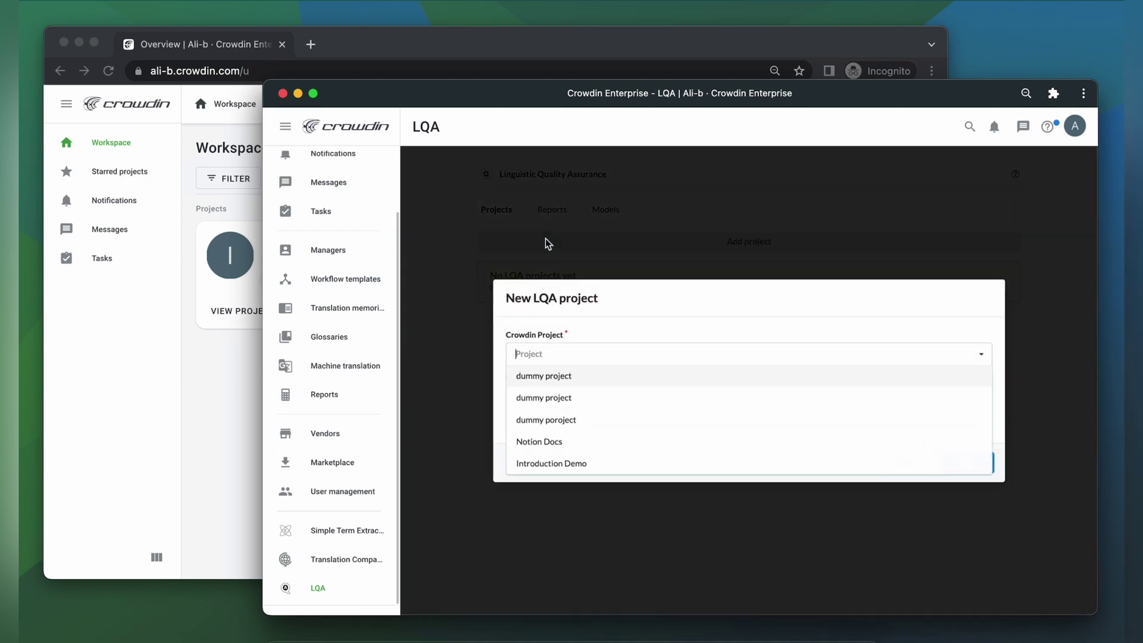
pyautogui.click(556, 464)
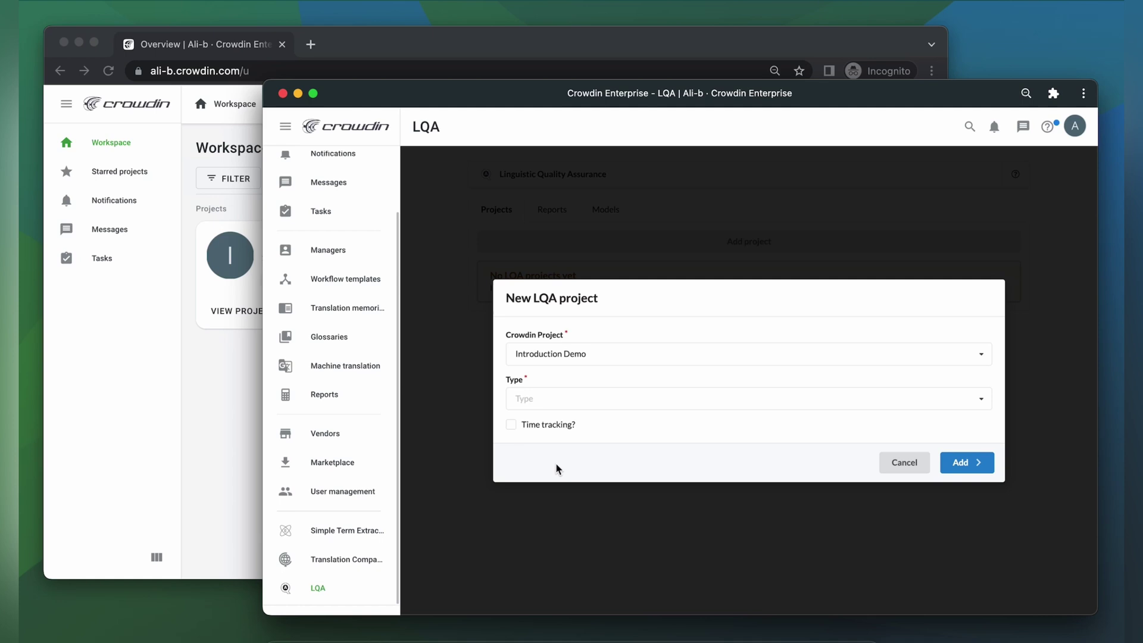
pyautogui.click(571, 402)
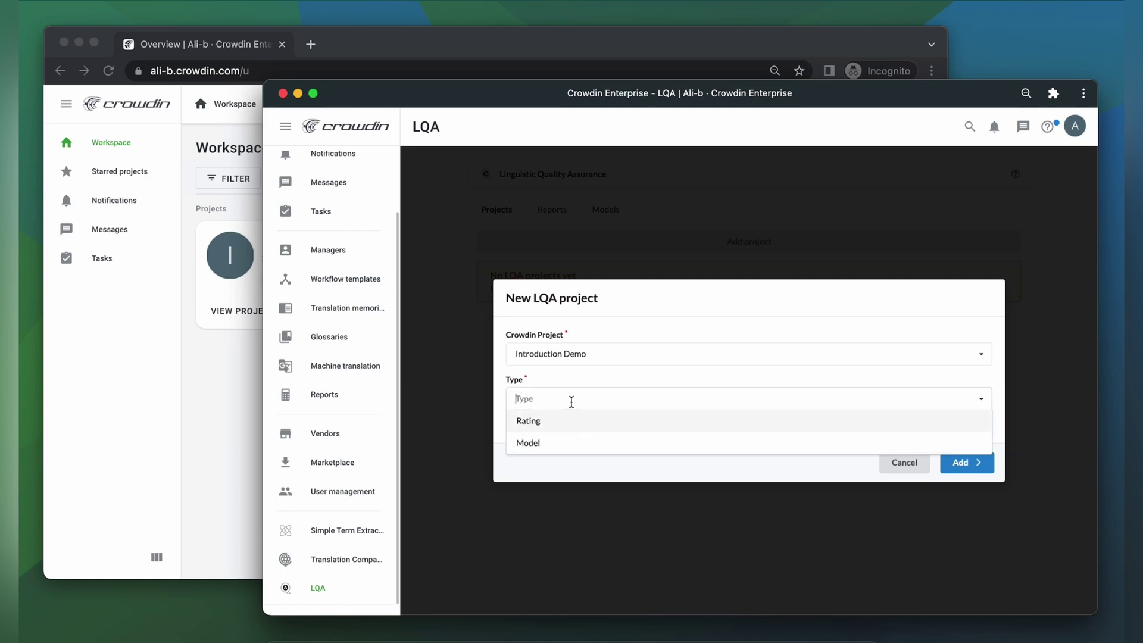
pyautogui.click(516, 442)
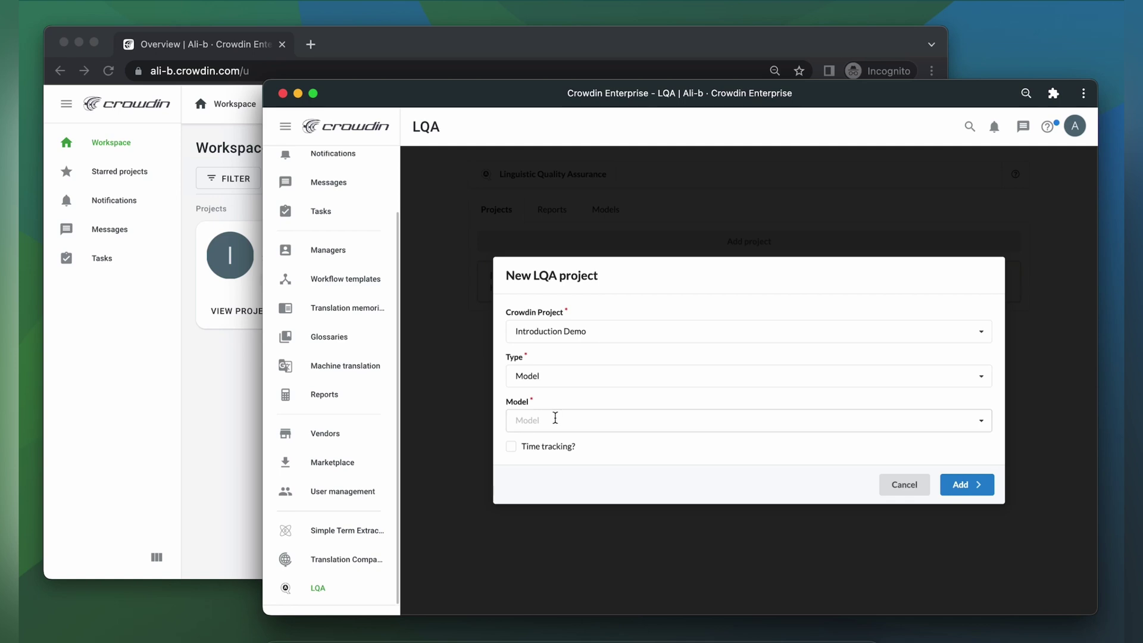
pyautogui.click(555, 419)
pyautogui.click(543, 485)
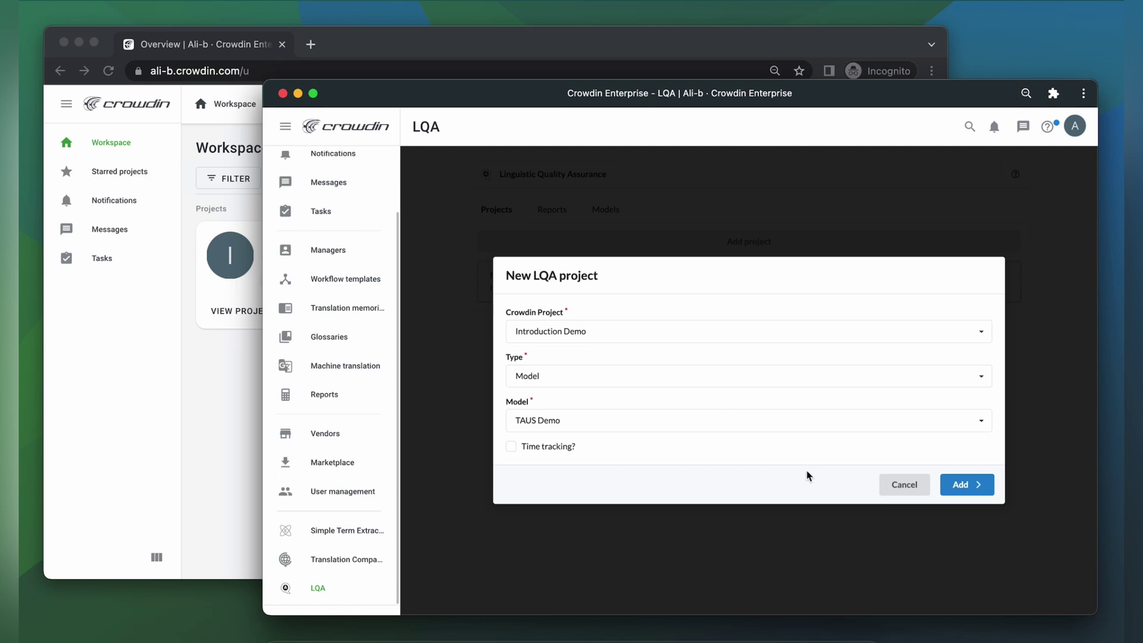
pyautogui.click(959, 485)
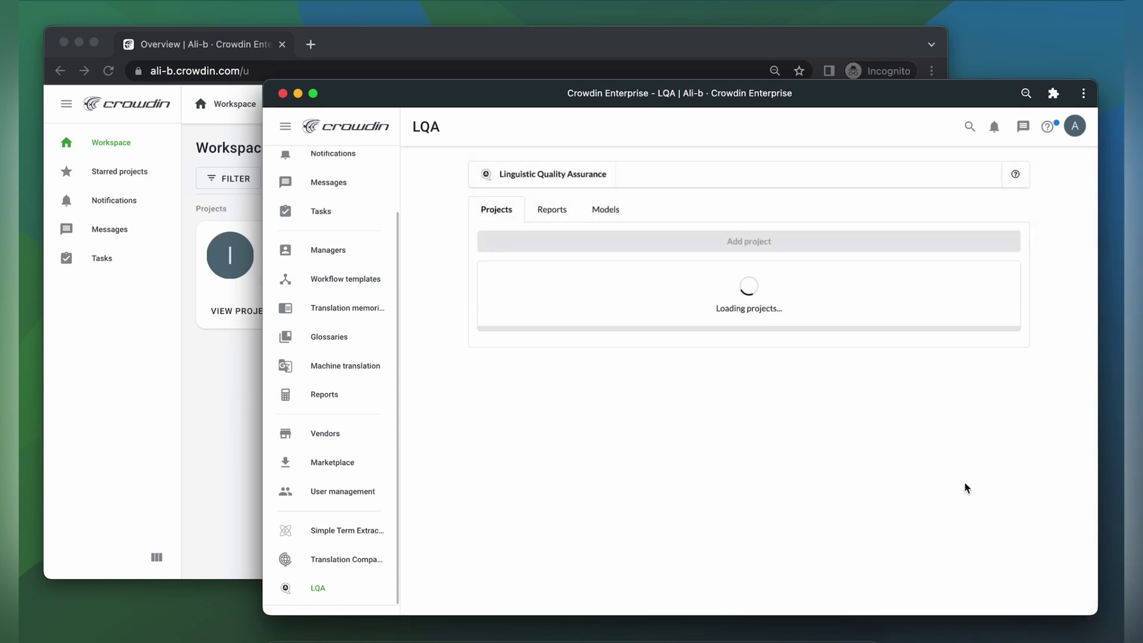
pyautogui.click(694, 282)
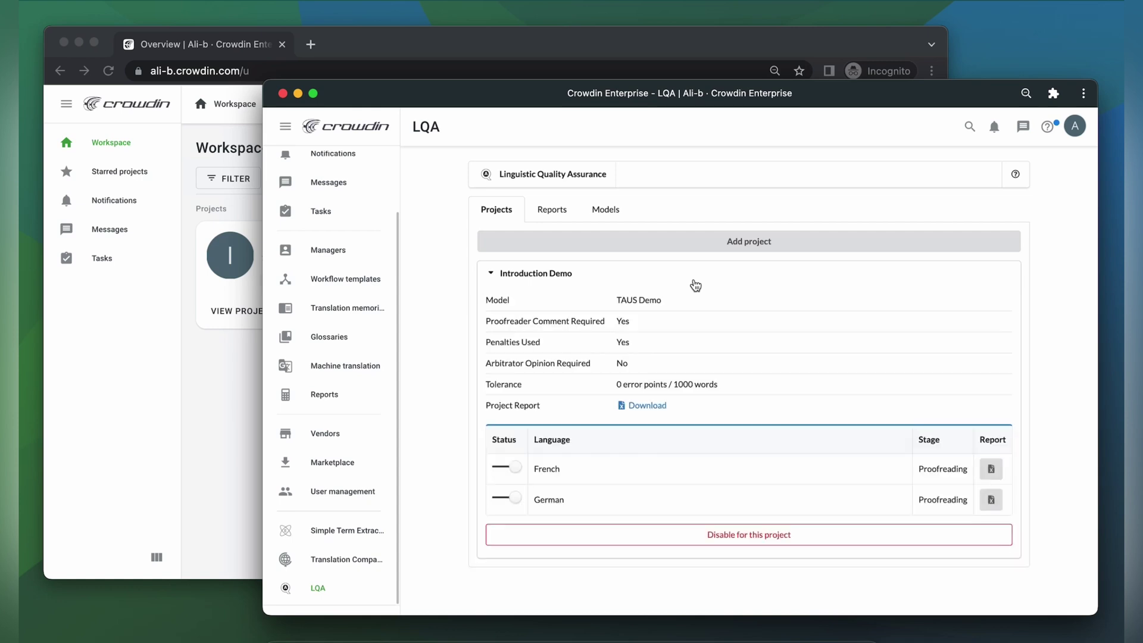
# Open the French Directory.docx in Introduction Demo with the LQA annotation panel showing
pyautogui.click(154, 309)
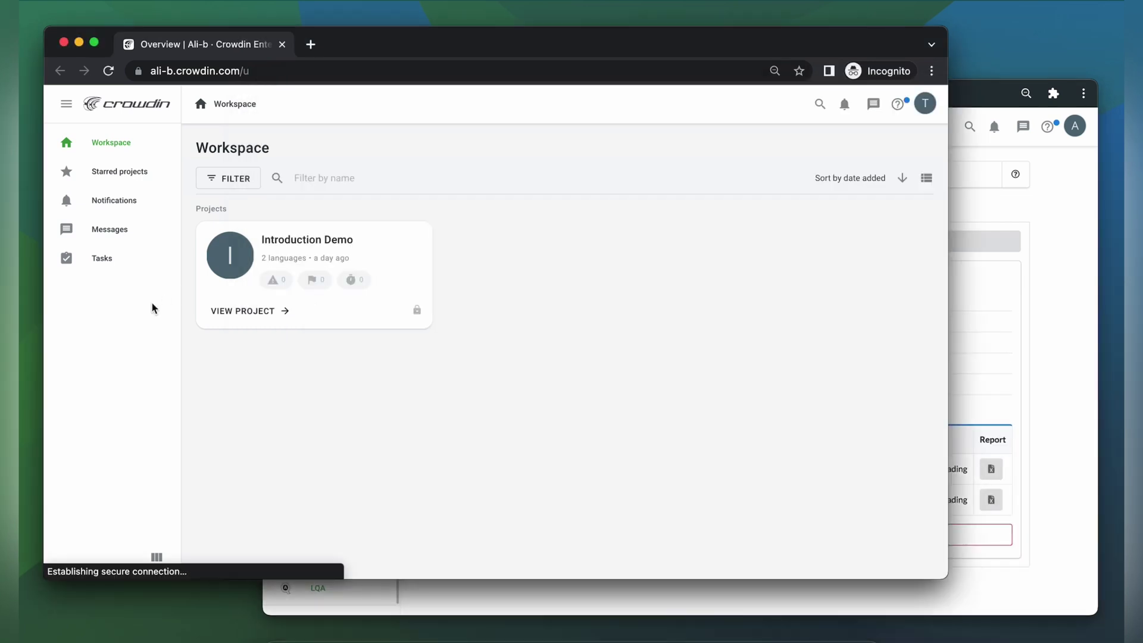
pyautogui.click(337, 251)
pyautogui.click(306, 416)
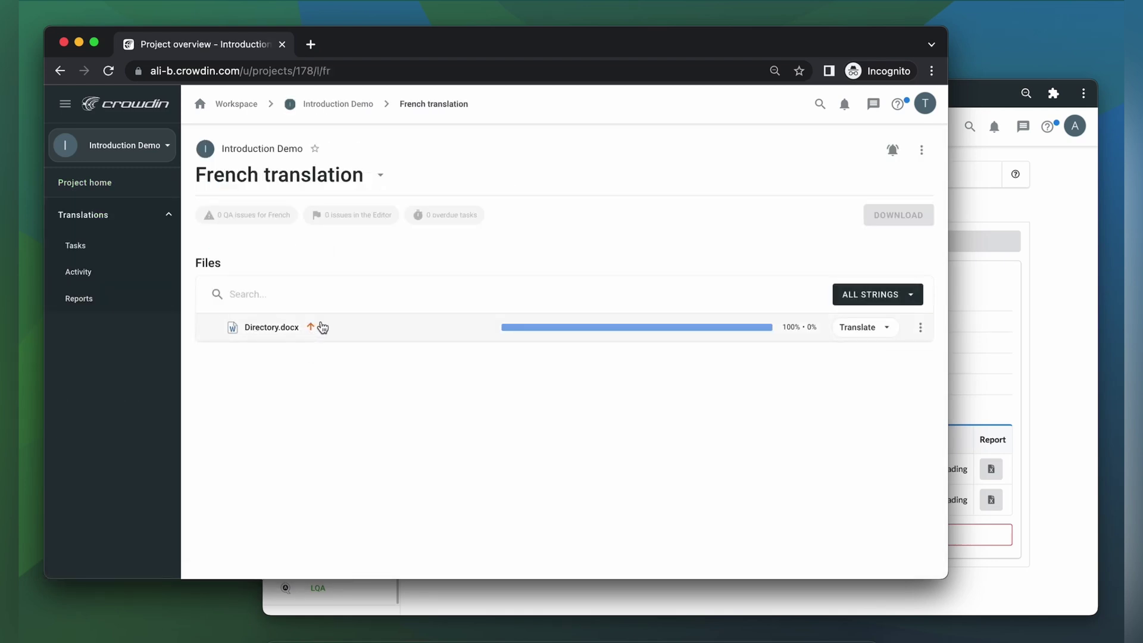
pyautogui.click(278, 325)
pyautogui.click(928, 281)
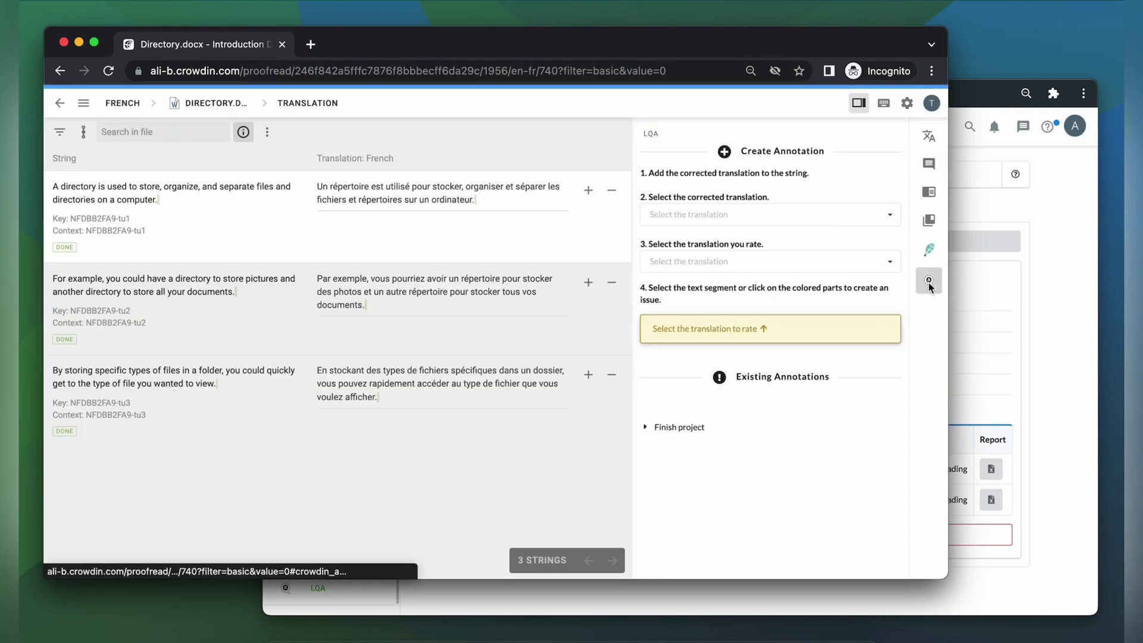
# Replace 'dossier' with 'répertoire' in the third string and save the translation
pyautogui.click(541, 373)
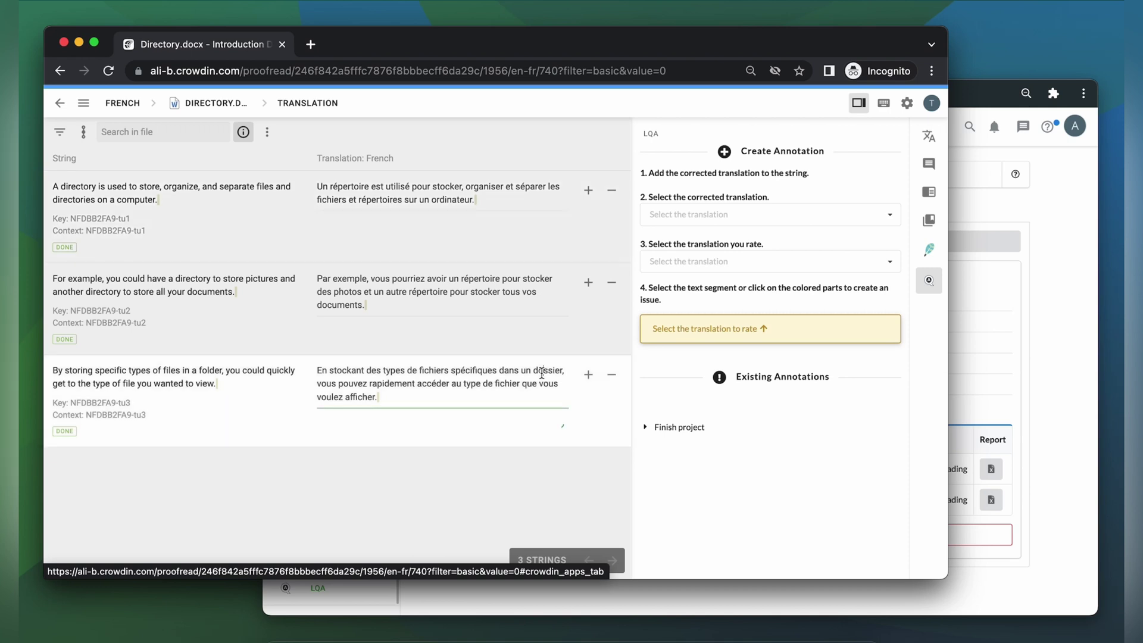
pyautogui.doubleClick(548, 369)
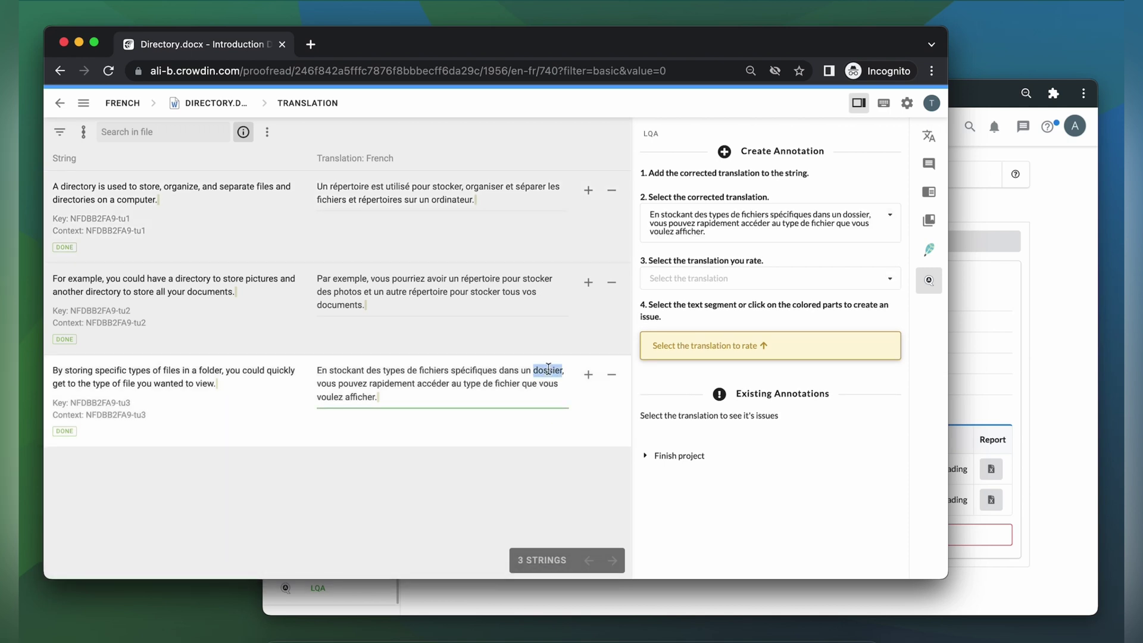
pyautogui.press('BackSpace')
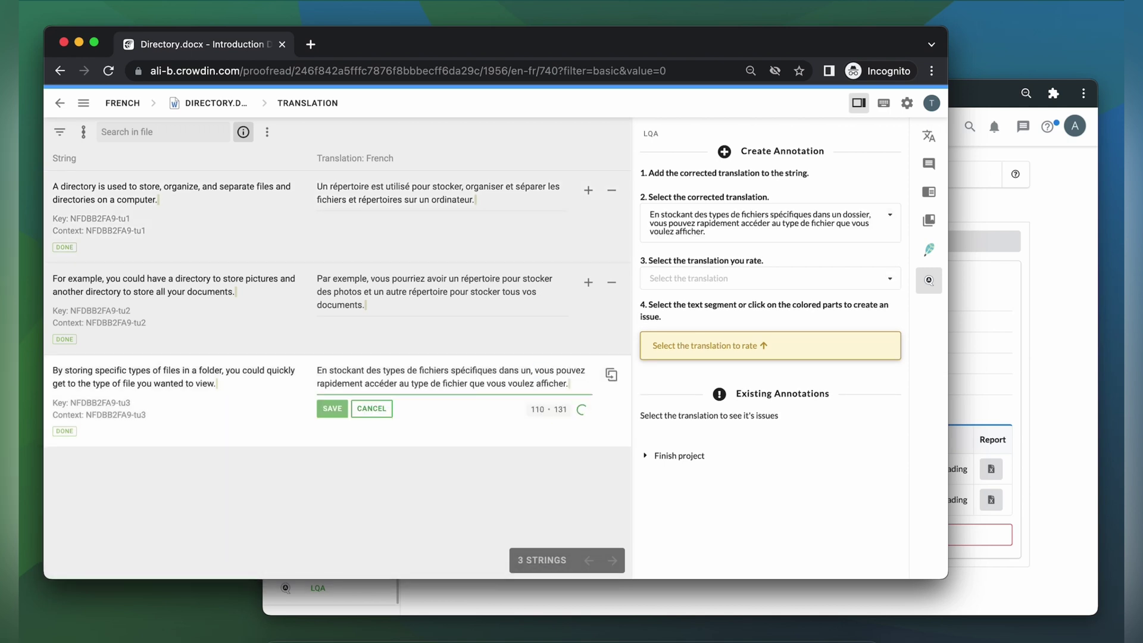
pyautogui.write('répertoire')
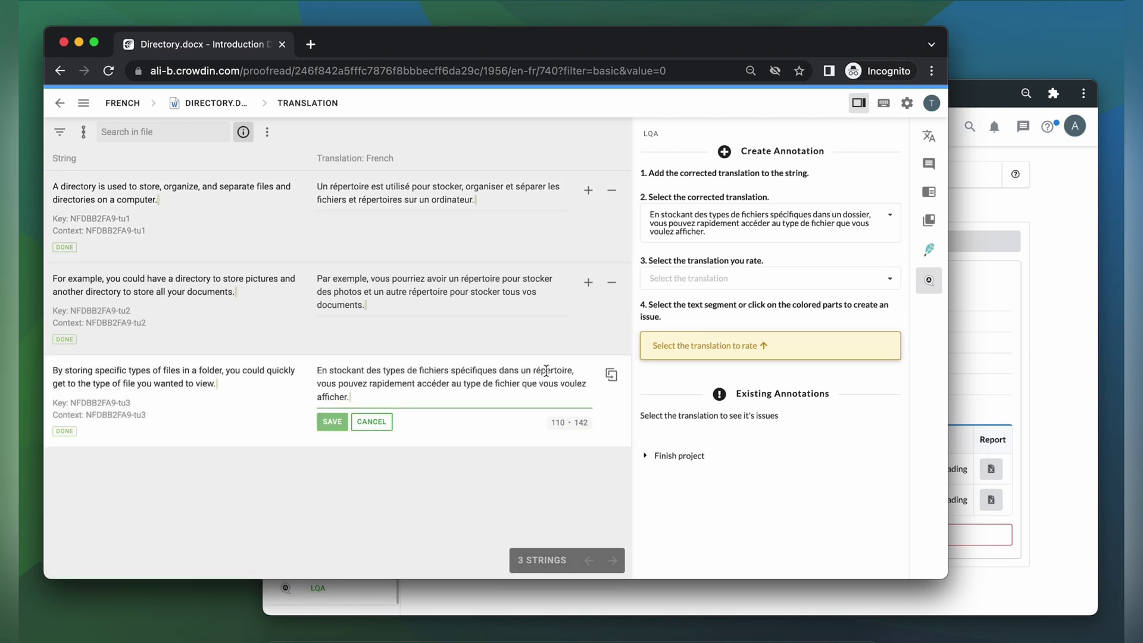
pyautogui.click(332, 422)
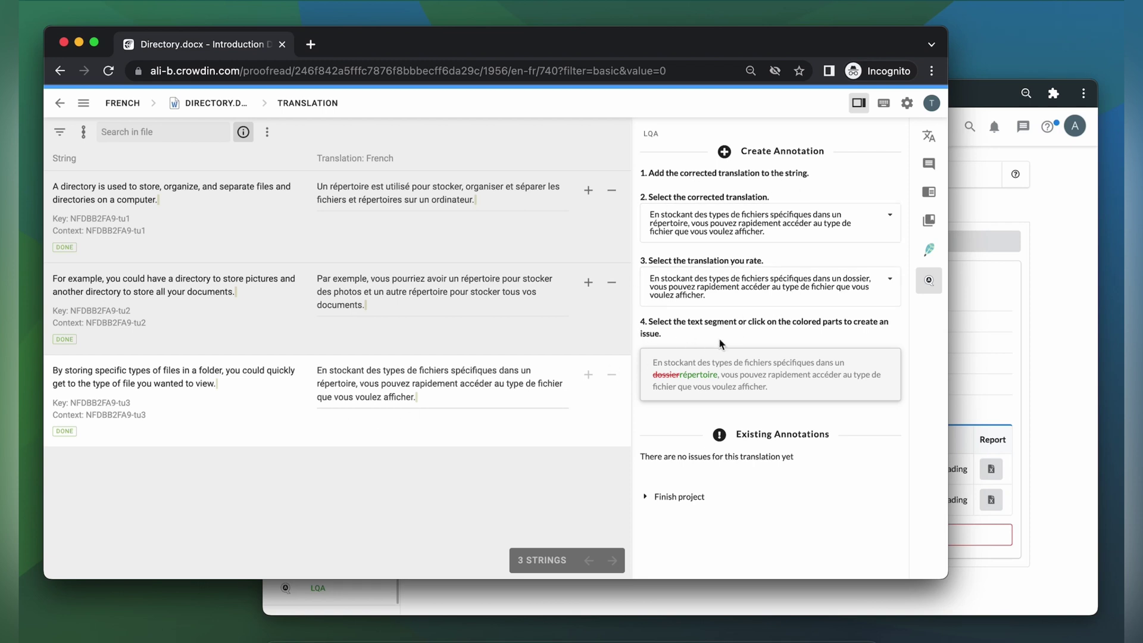
# Annotate the change as a Minor 'Inconsistent with termbase' issue with a comment explaining the minor rating
pyautogui.click(682, 378)
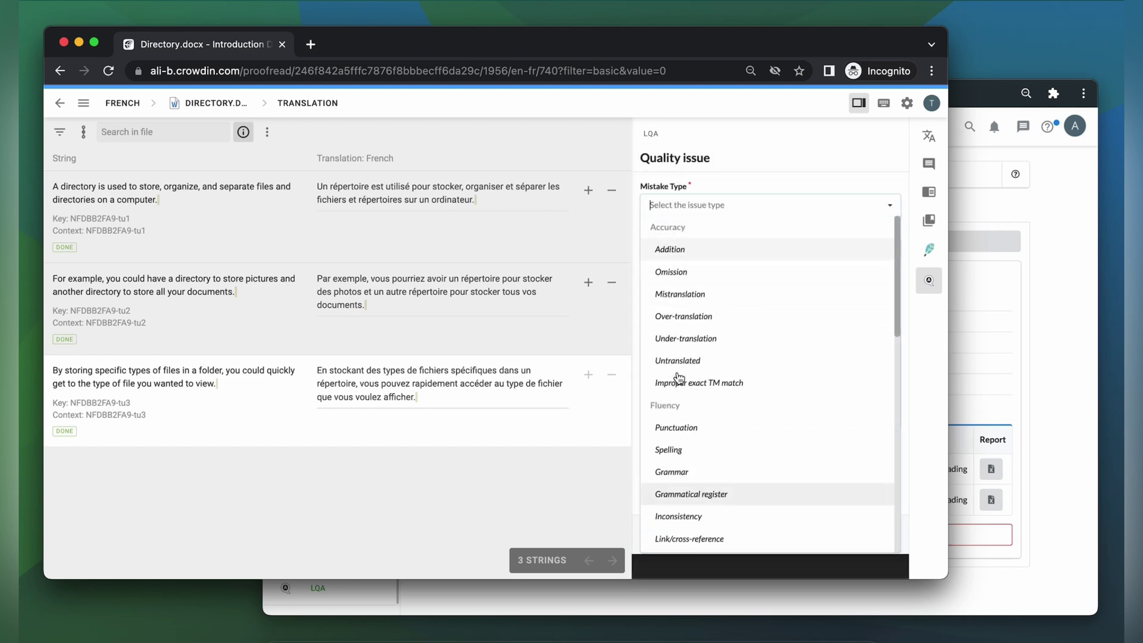
pyautogui.click(685, 393)
pyautogui.click(687, 420)
pyautogui.write('I marked it as minor problem')
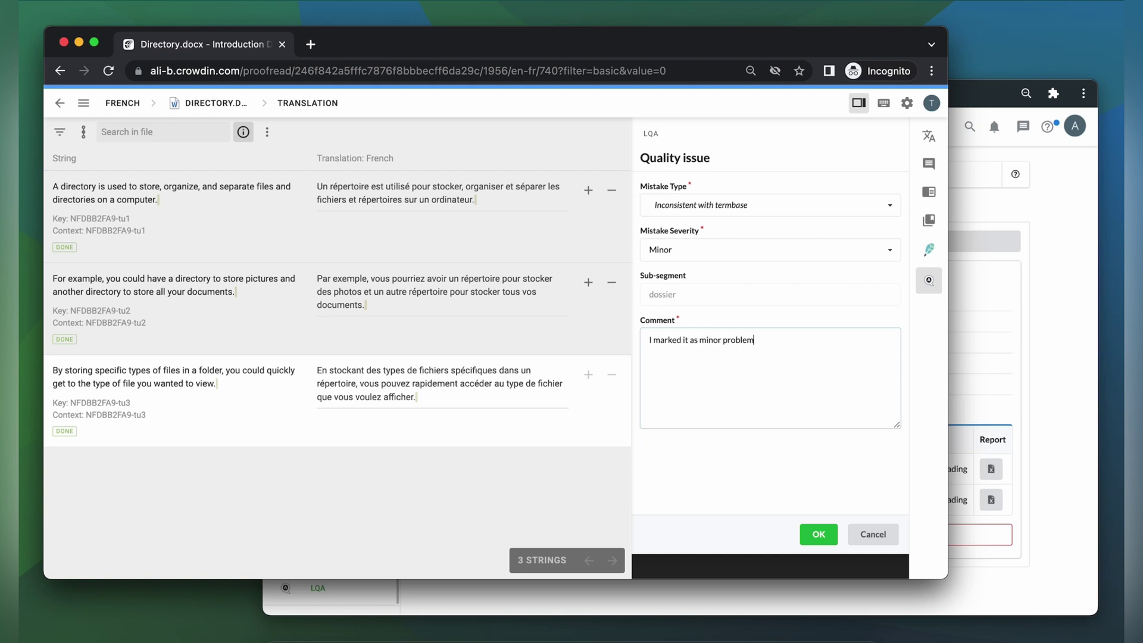
pyautogui.write(' because I have not encountered this issue in any other translat')
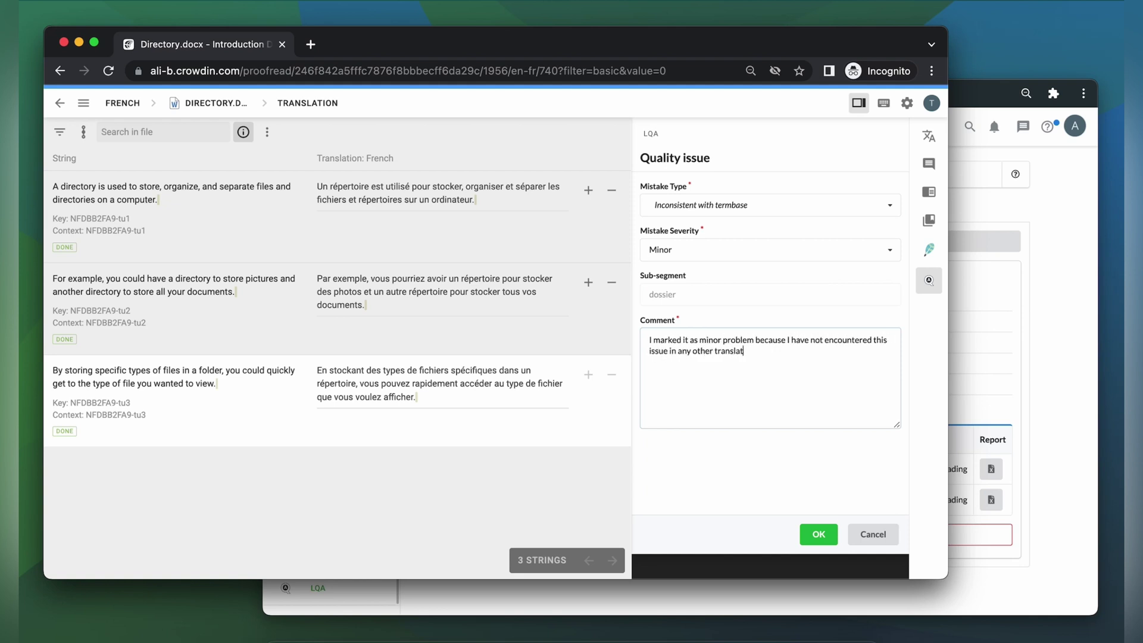
pyautogui.write('ions.')
pyautogui.click(819, 534)
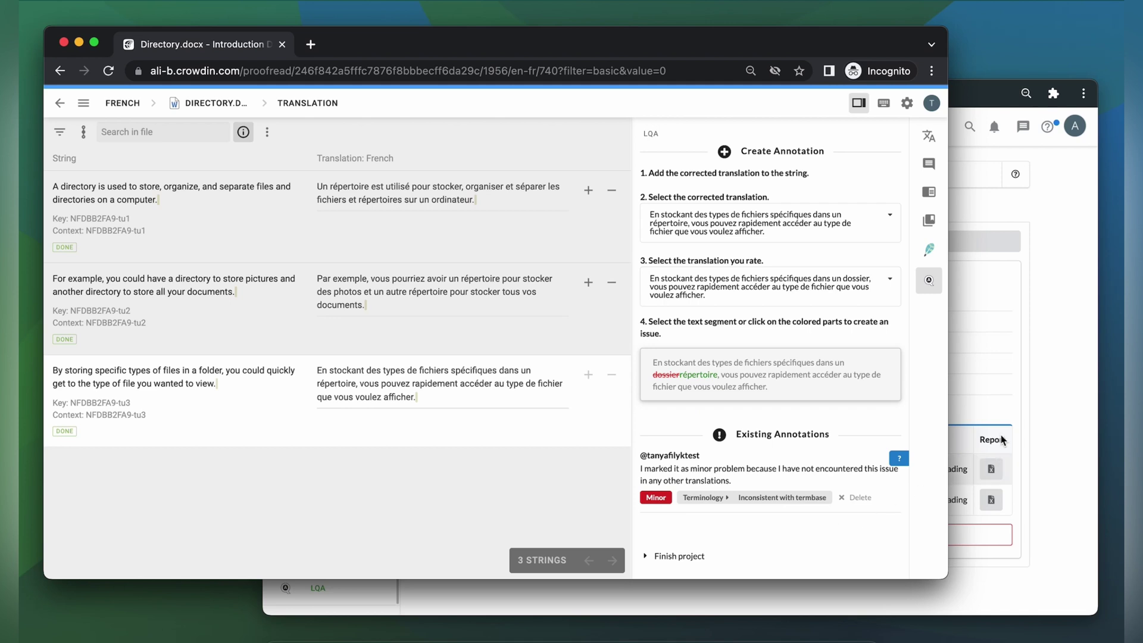
pyautogui.click(1056, 394)
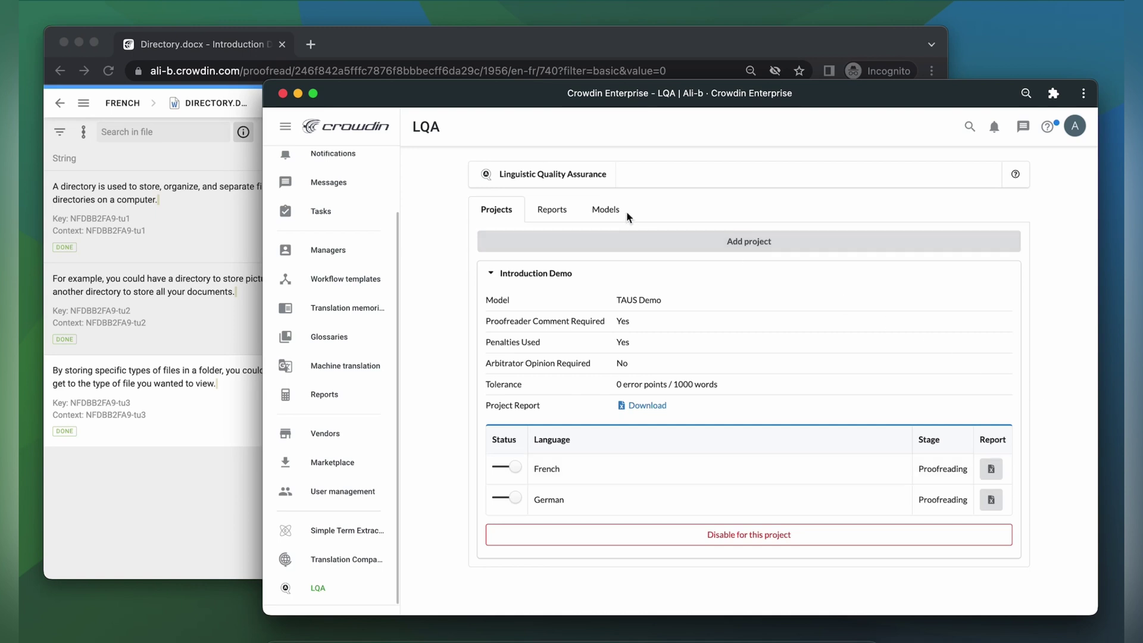
# Filter the LQA report to Introduction Demo, French, the translator's work, and Directory.docx
pyautogui.click(563, 209)
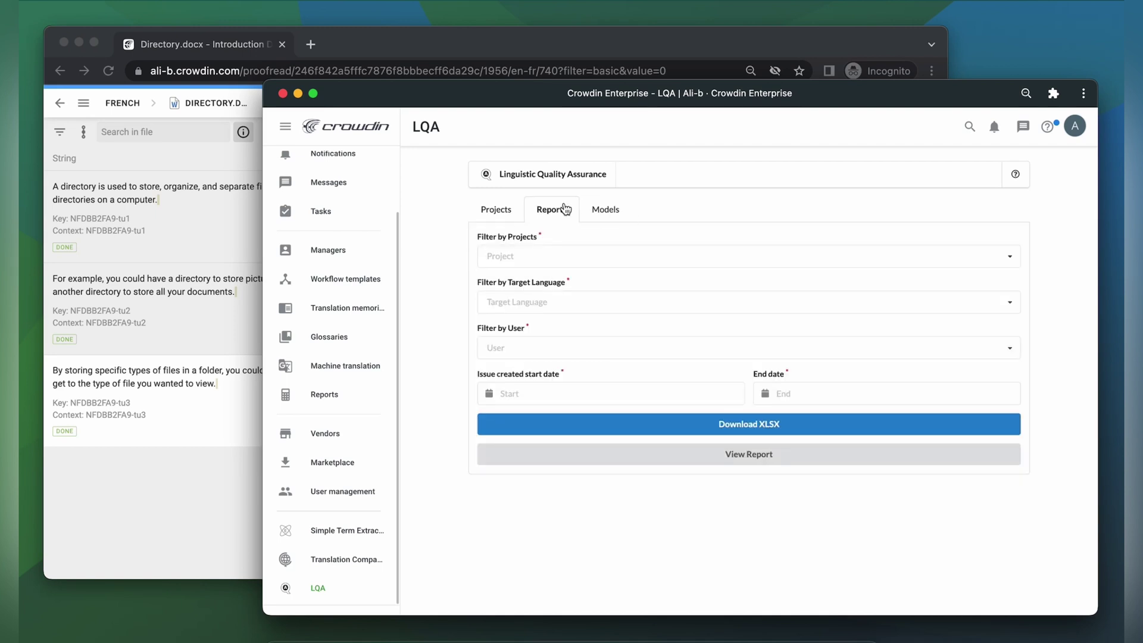
pyautogui.click(546, 256)
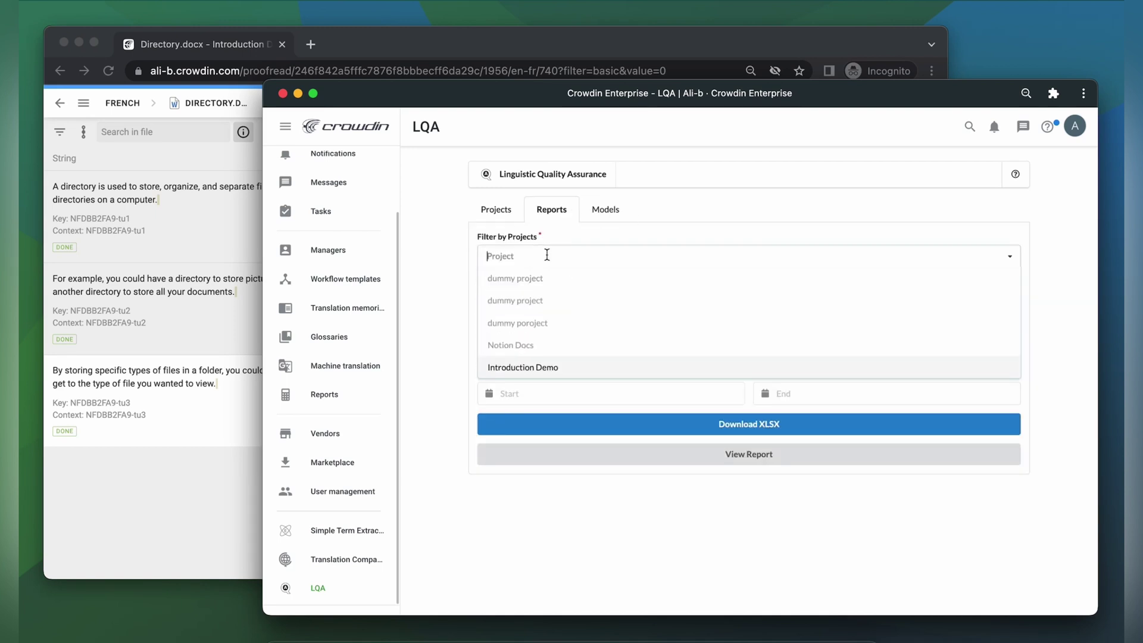
pyautogui.click(539, 368)
pyautogui.click(546, 304)
pyautogui.click(546, 324)
pyautogui.click(541, 350)
pyautogui.click(541, 370)
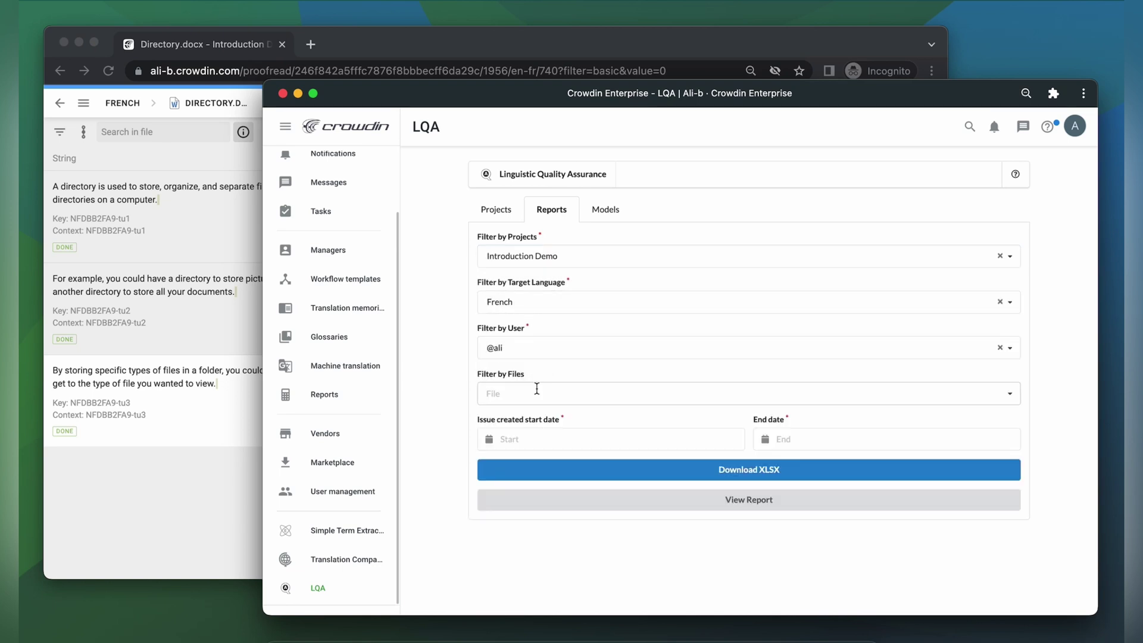
pyautogui.click(539, 393)
pyautogui.click(537, 418)
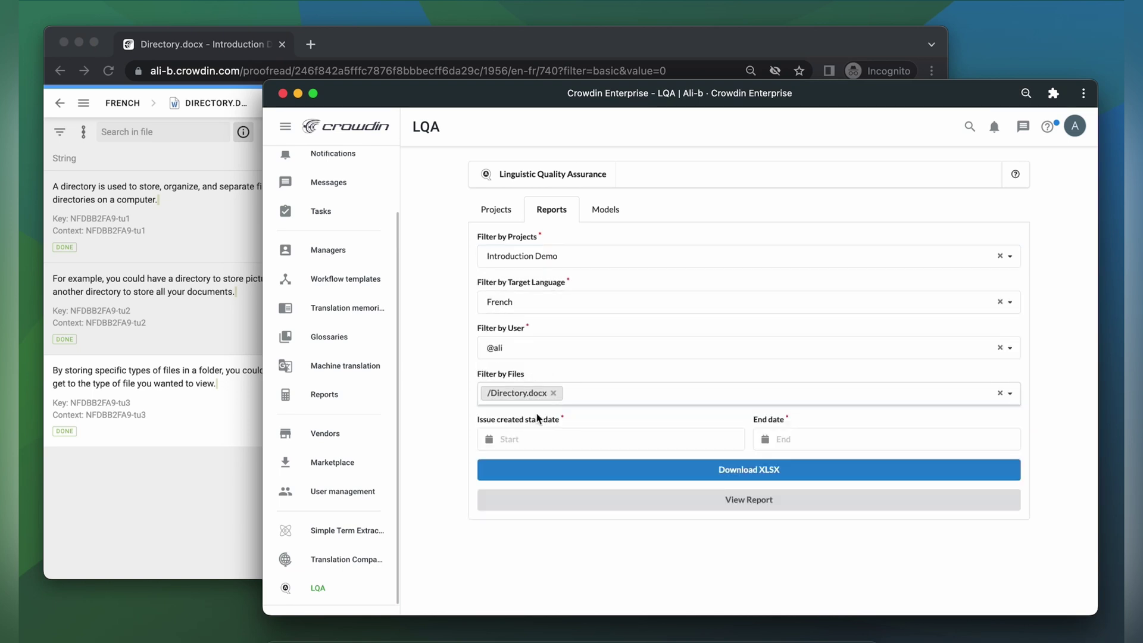
# Set start and end dates to January 11, 2023 and download the report as XLSX
pyautogui.click(535, 438)
pyautogui.click(555, 328)
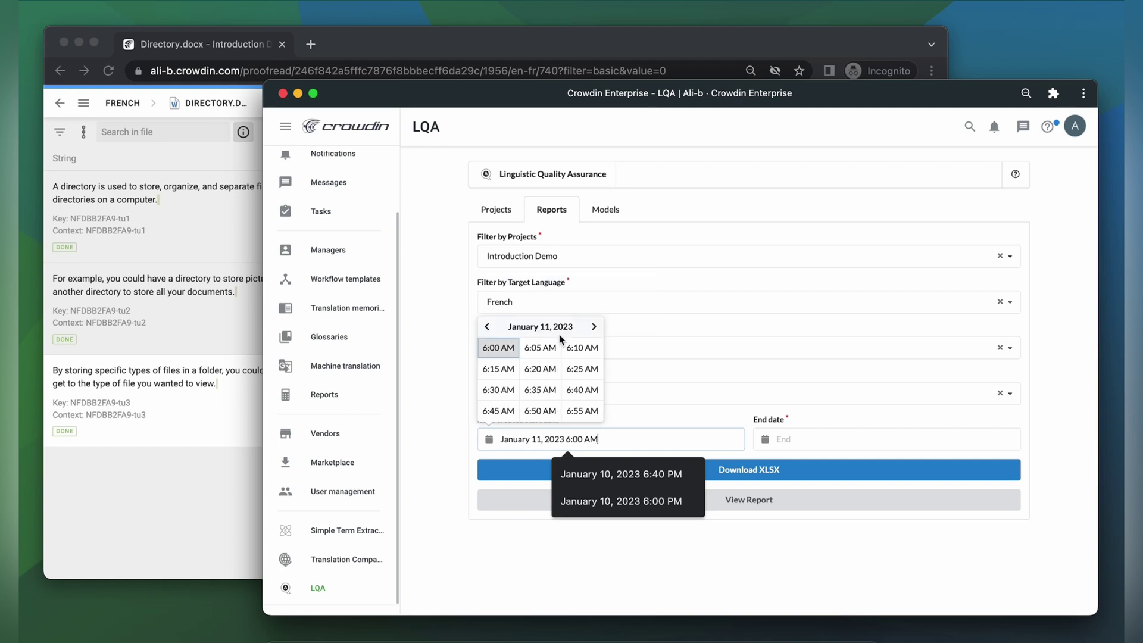
pyautogui.click(506, 351)
pyautogui.click(786, 439)
pyautogui.click(826, 328)
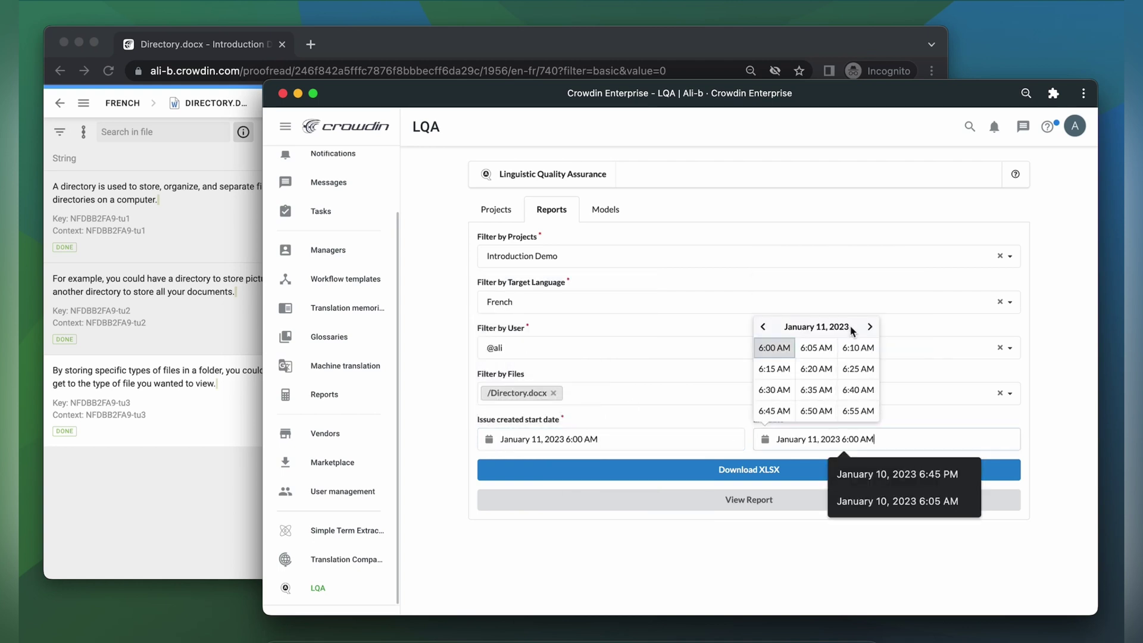
pyautogui.click(812, 351)
pyautogui.click(767, 469)
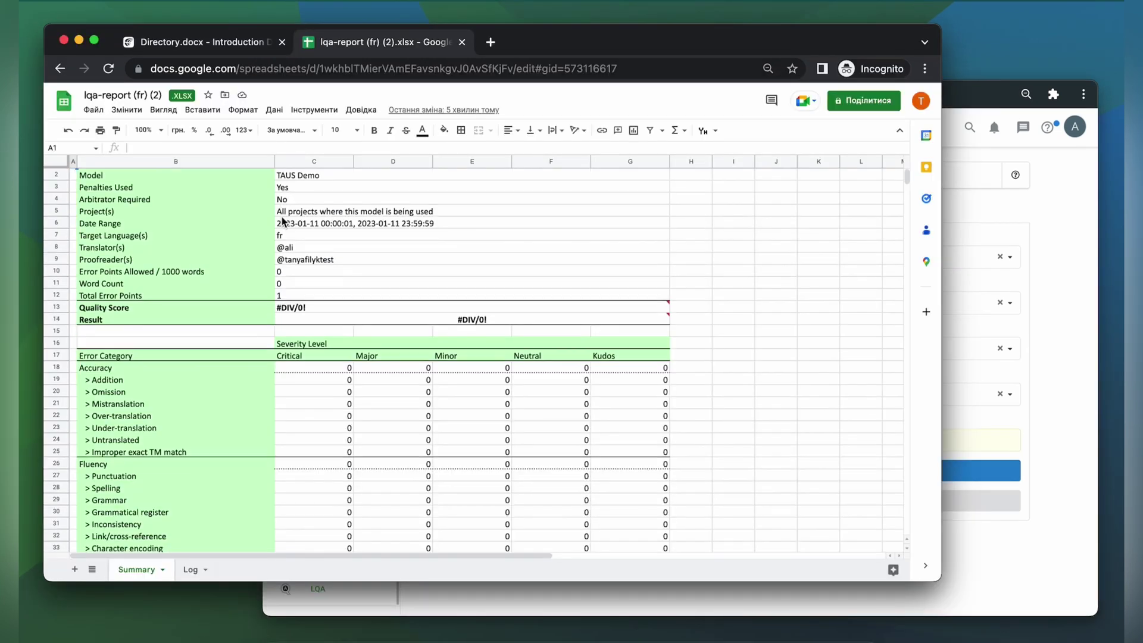
pyautogui.scroll(-2, 283, 221)
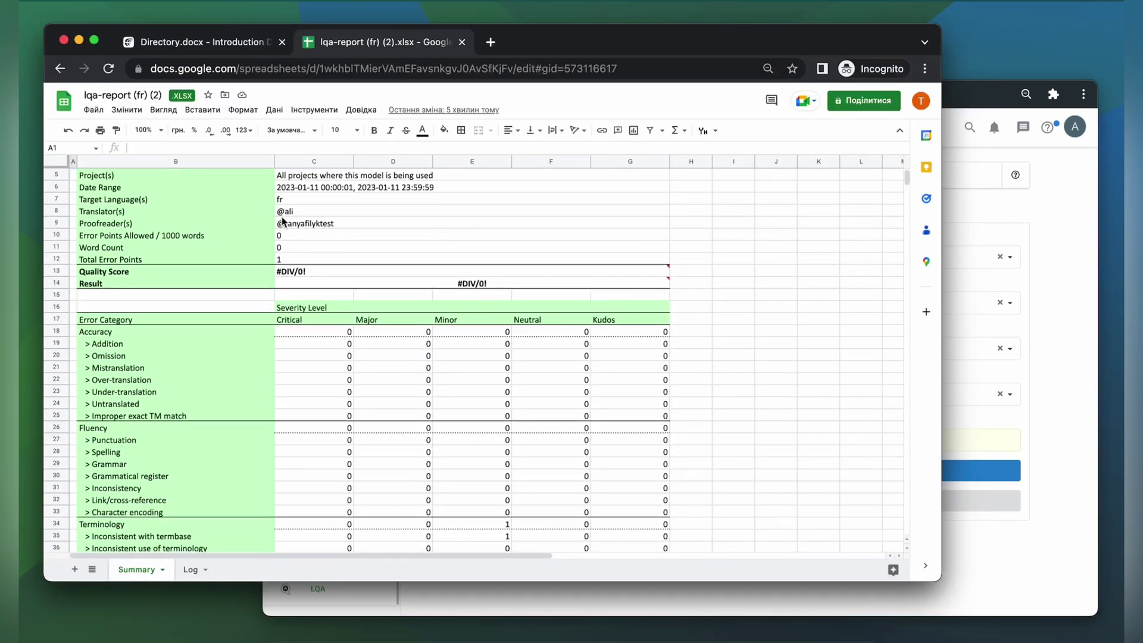
pyautogui.scroll(-3, 284, 221)
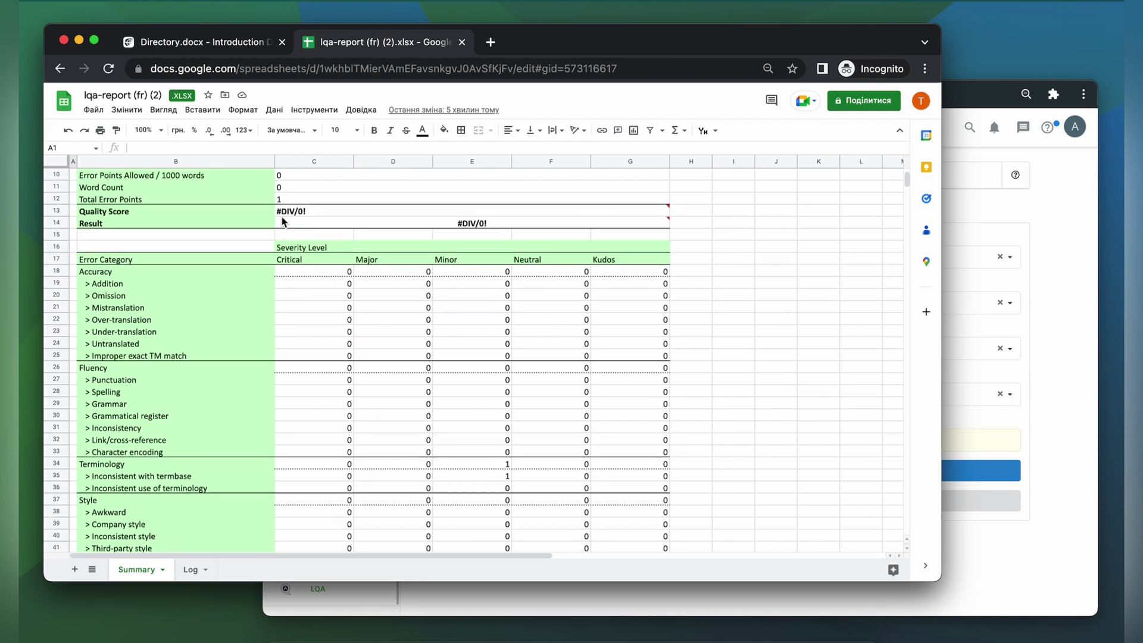
pyautogui.scroll(5, 283, 222)
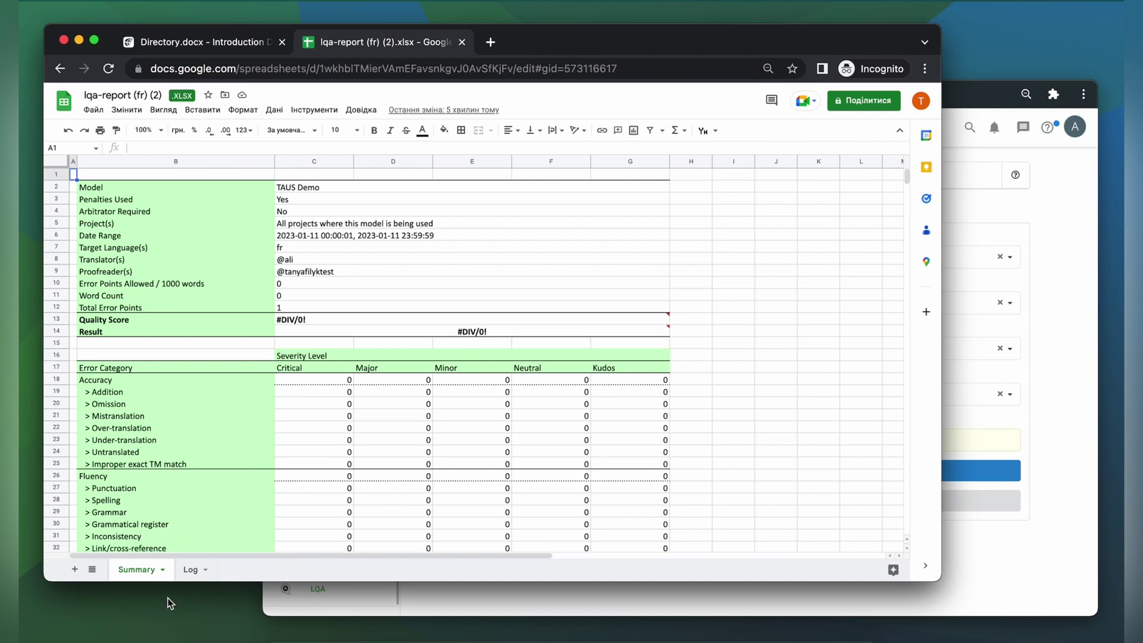
pyautogui.click(194, 569)
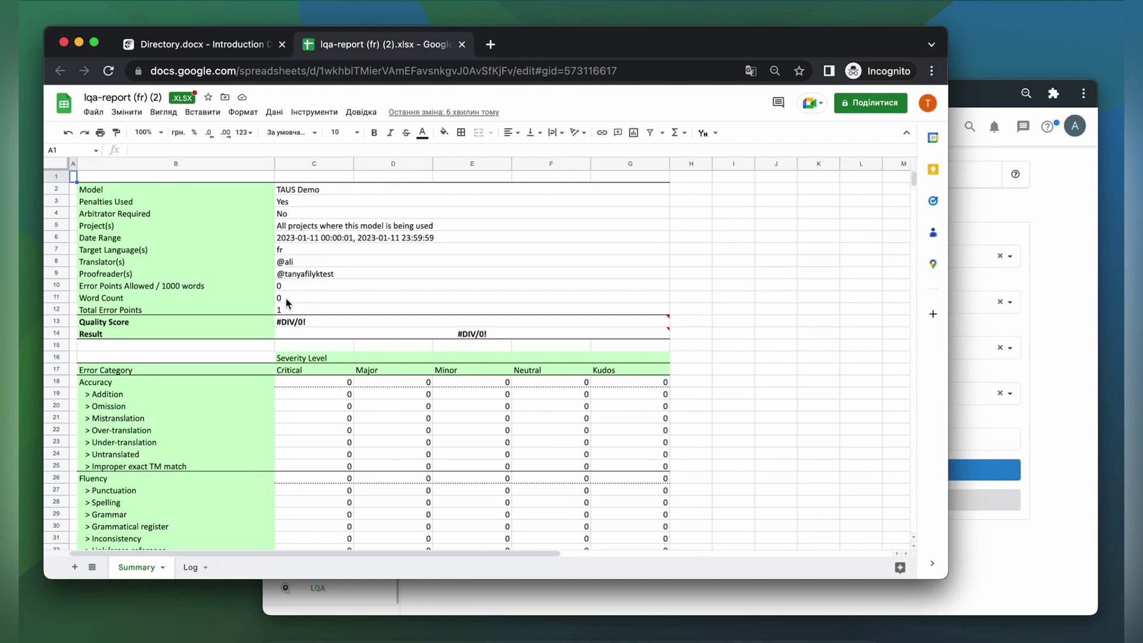
# Enter 1 as Error Points Allowed in C10 and 5000 as Word Count in C11
pyautogui.click(281, 287)
pyautogui.write('1')
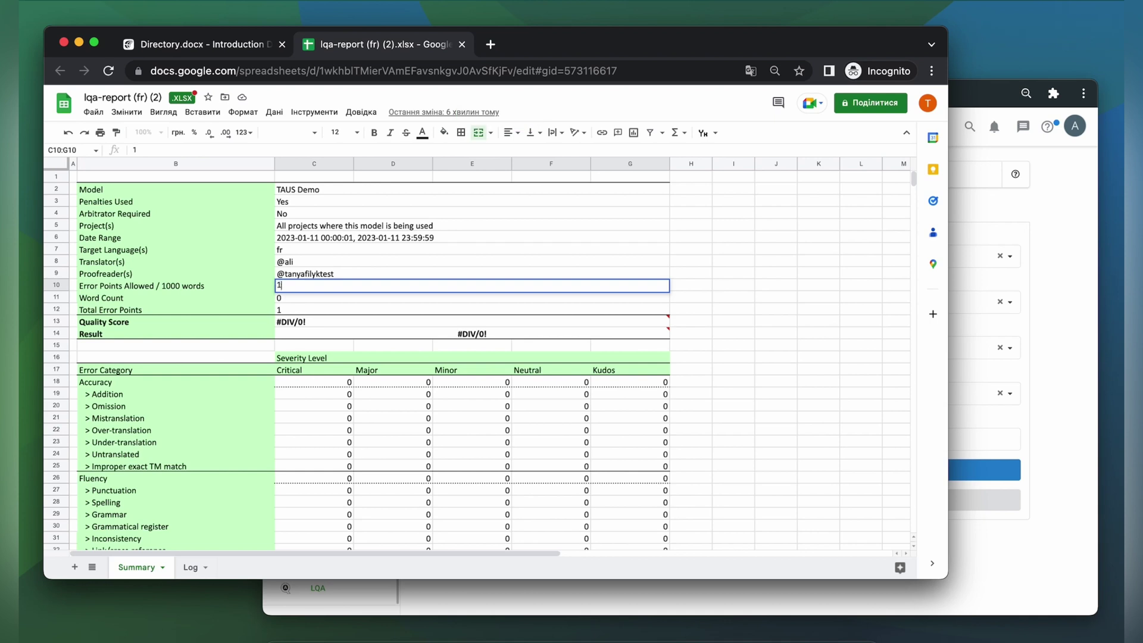
pyautogui.click(278, 300)
pyautogui.write('5000')
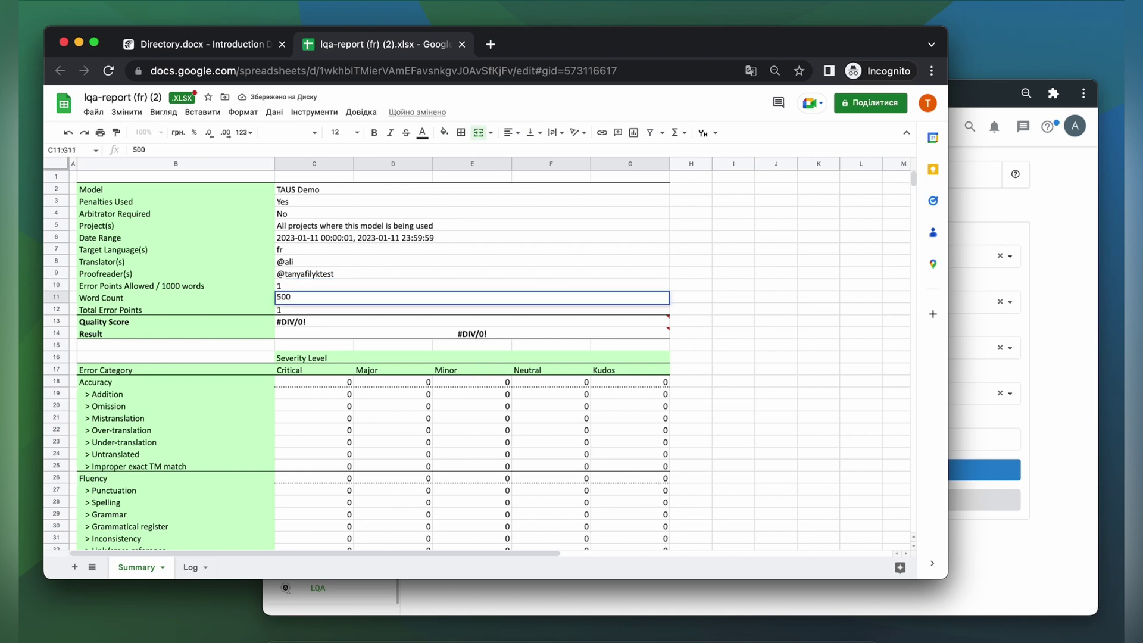
pyautogui.click(297, 310)
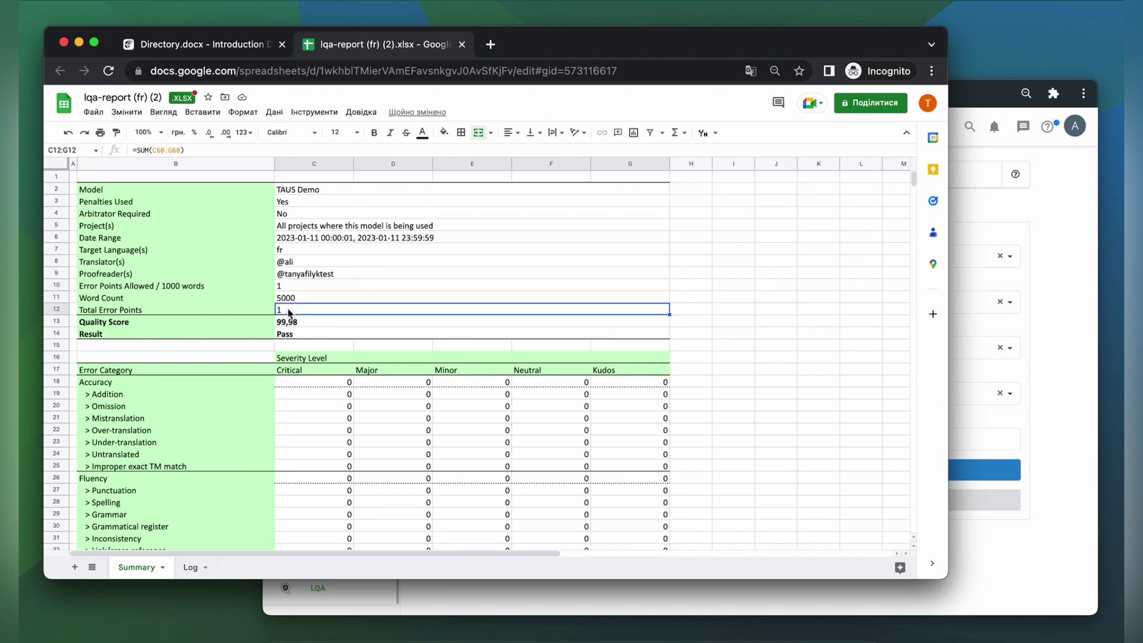